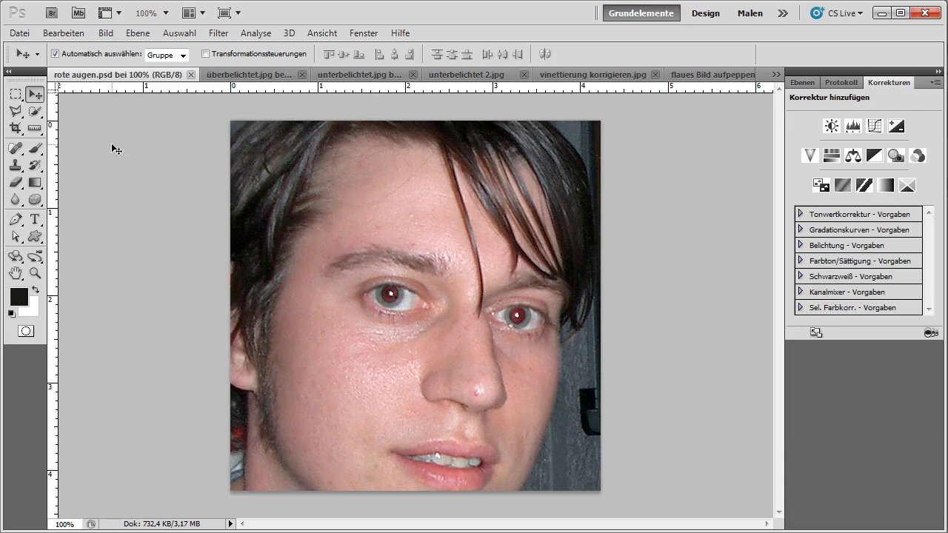
Step: Fix both red pupils with the Red Eye Tool on the rote Augen layer, then show überbelichtet.jpg
click(18, 149)
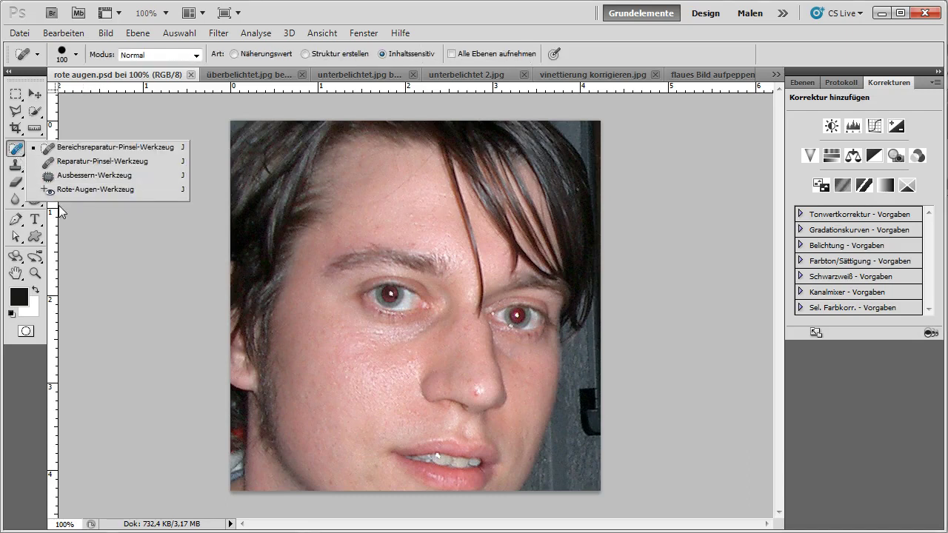
click(65, 191)
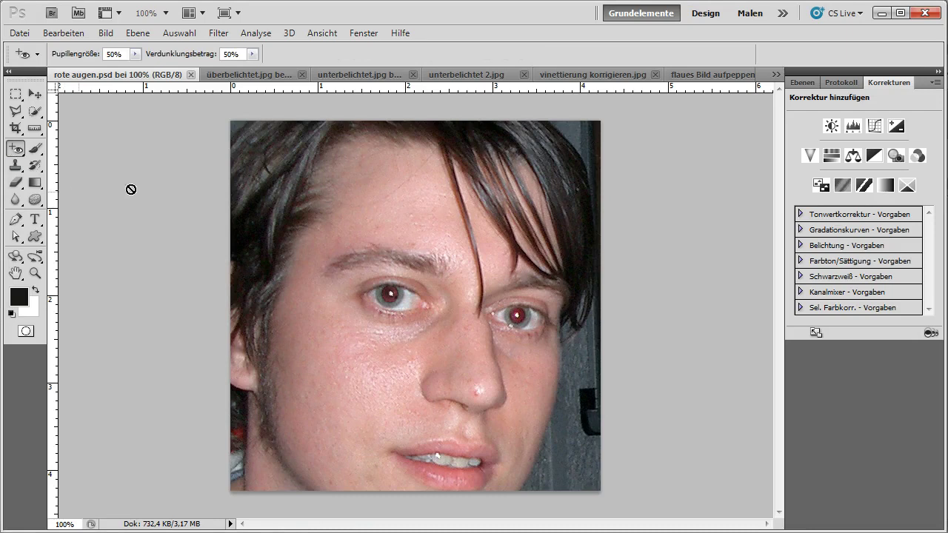
click(814, 86)
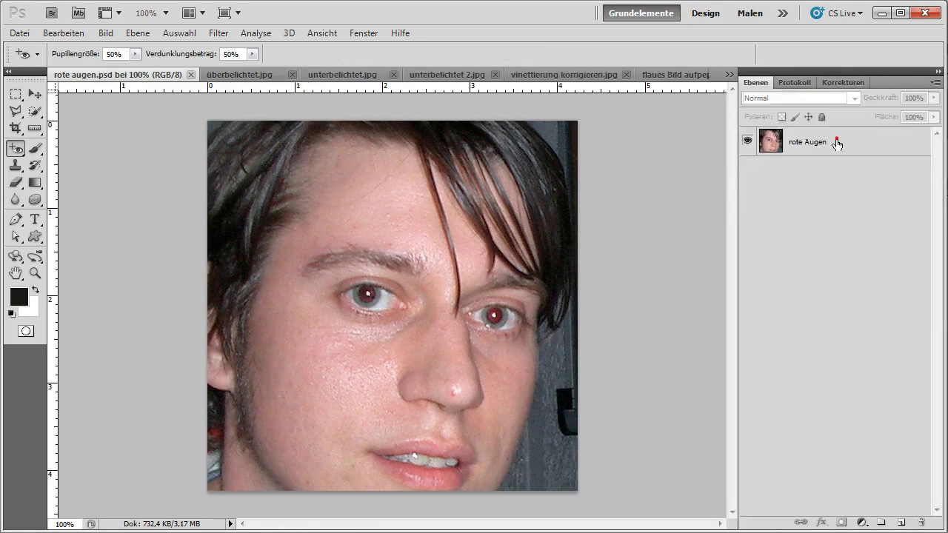
click(837, 141)
click(367, 295)
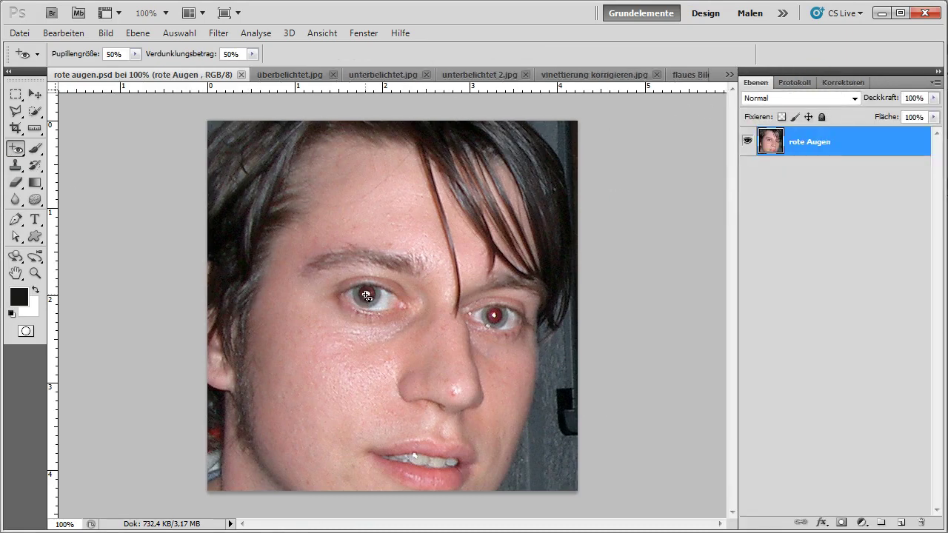
click(368, 295)
click(498, 319)
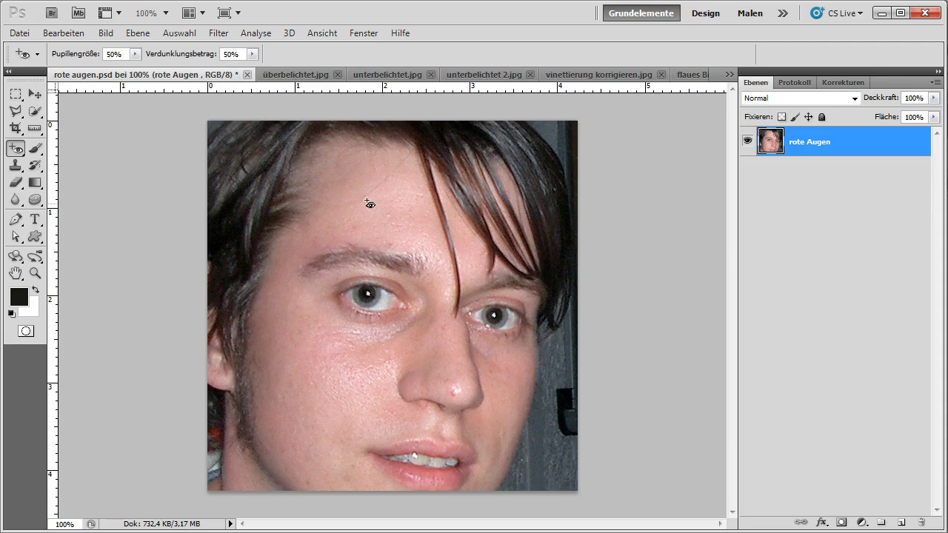
click(300, 77)
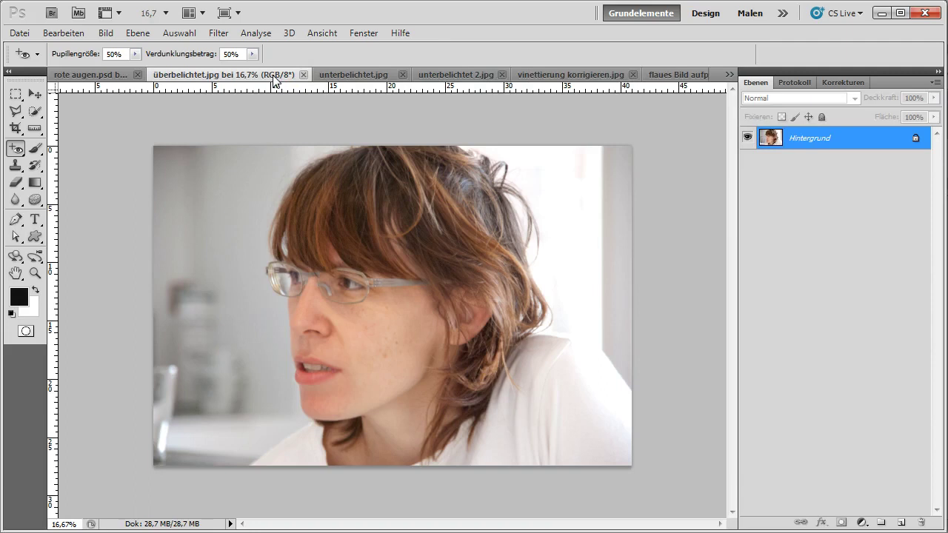
Step: Add a Tonwertkorrektur layer with black point 20, midtones 1.12 and white 255, checking highlight clipping
click(859, 83)
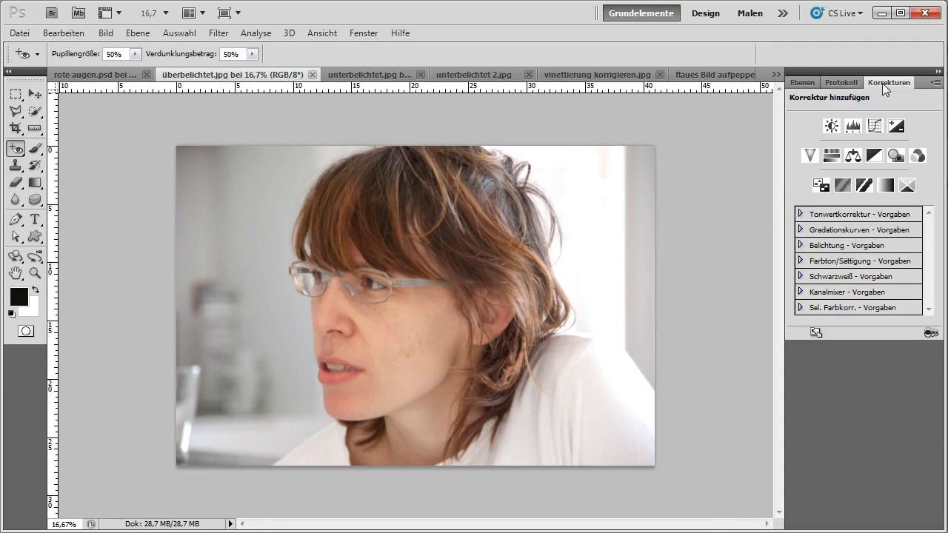
click(852, 127)
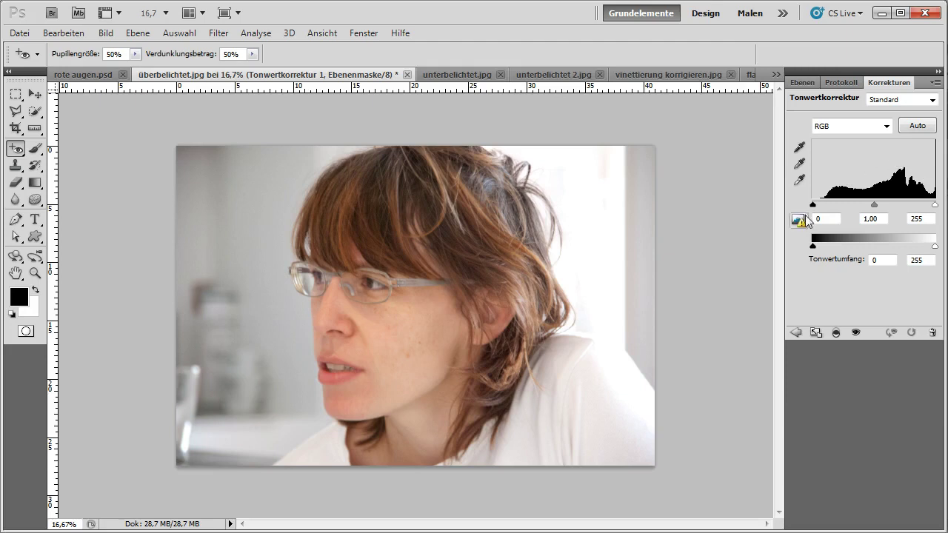
mouse_move(814, 207)
mouse_down()
mouse_move(883, 206)
mouse_move(874, 208)
mouse_up()
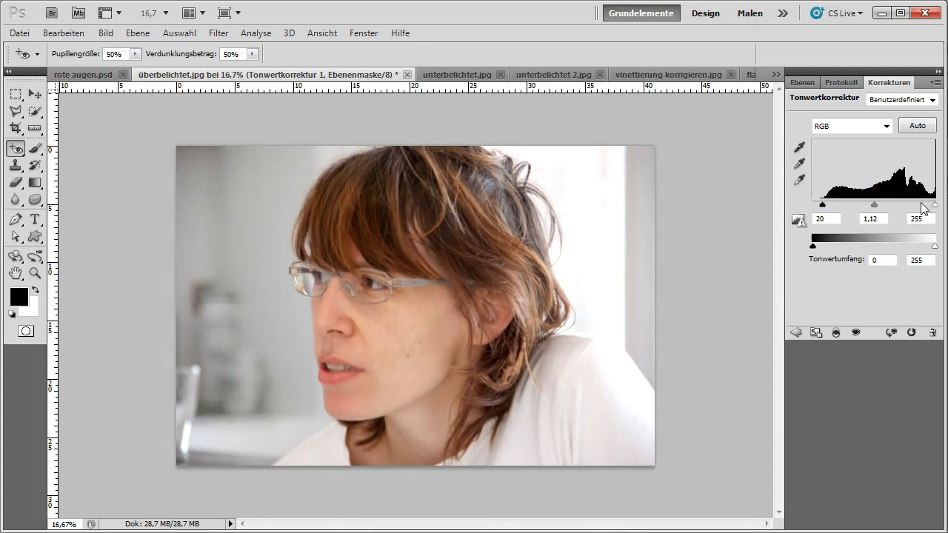
drag(935, 205, 926, 205)
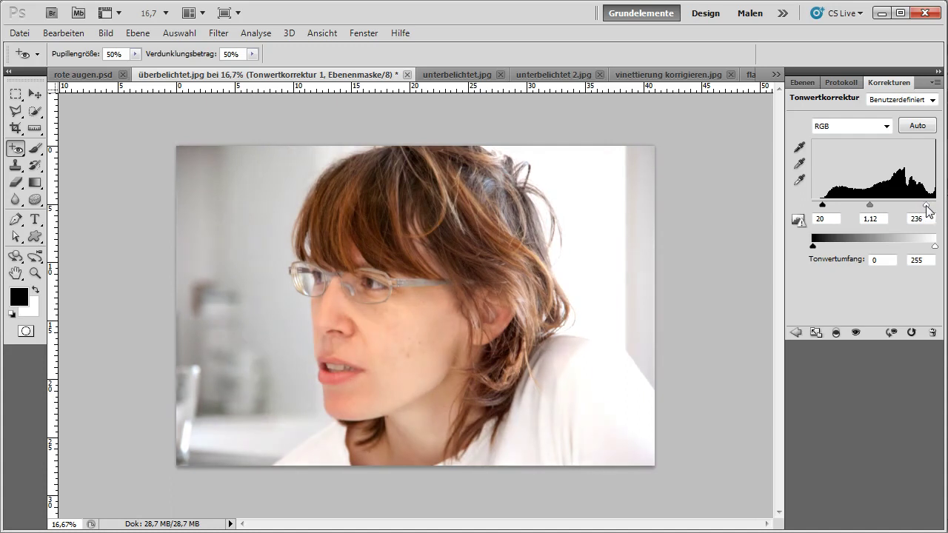
drag(926, 206, 937, 206)
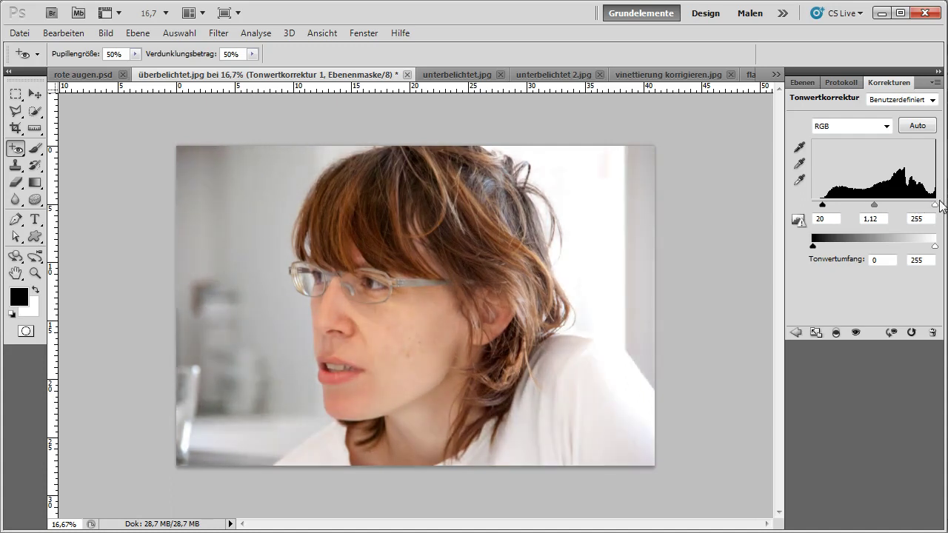
alt+click(936, 206)
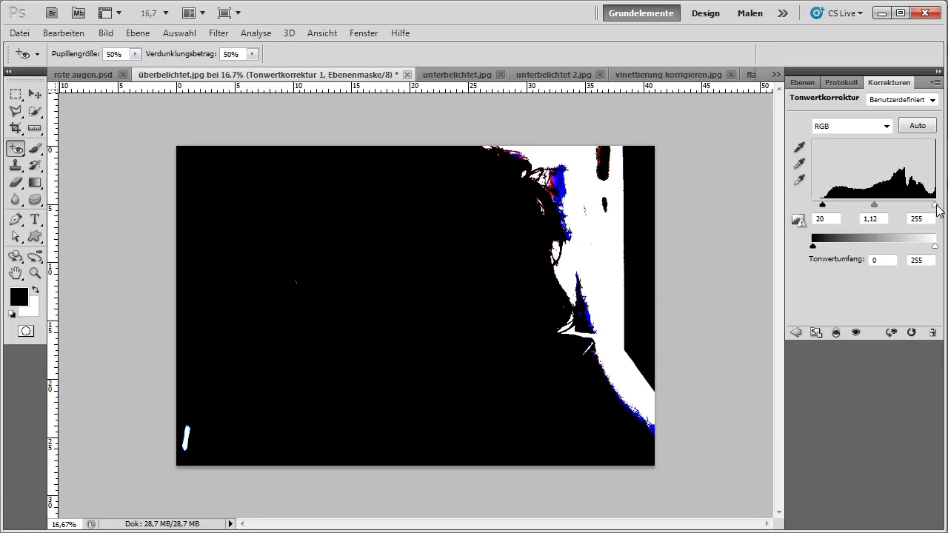
drag(937, 207, 937, 207)
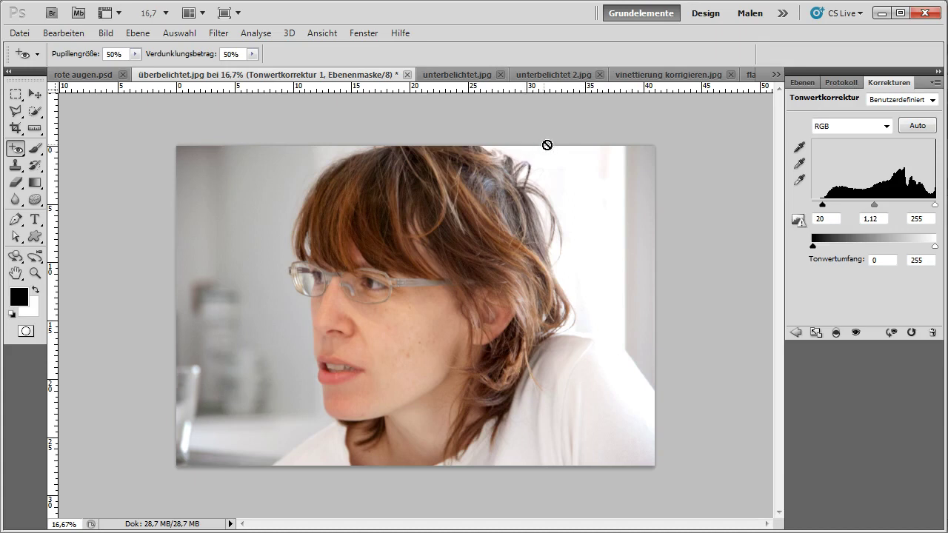
Step: Snapshot the Levels result in Protokoll, compare it with the original, then open Bridge
click(844, 83)
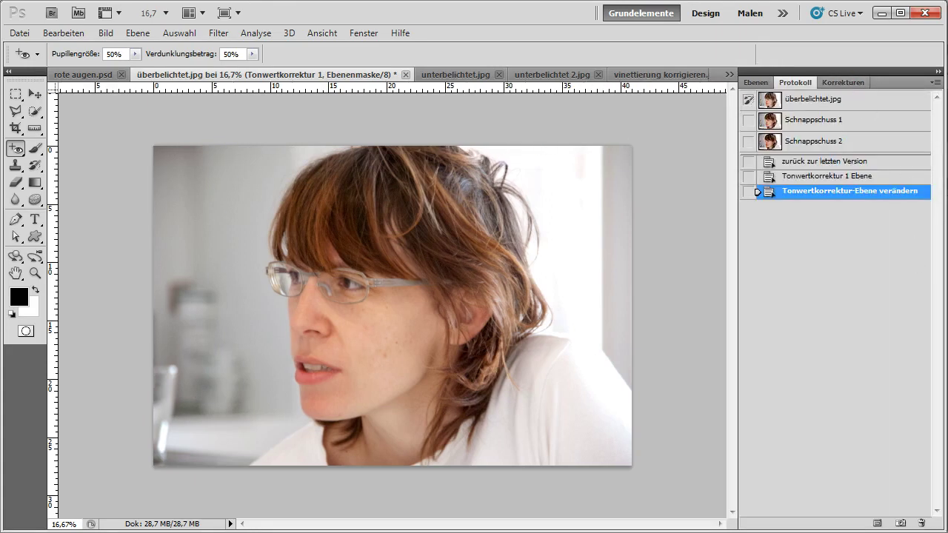
click(902, 524)
click(838, 102)
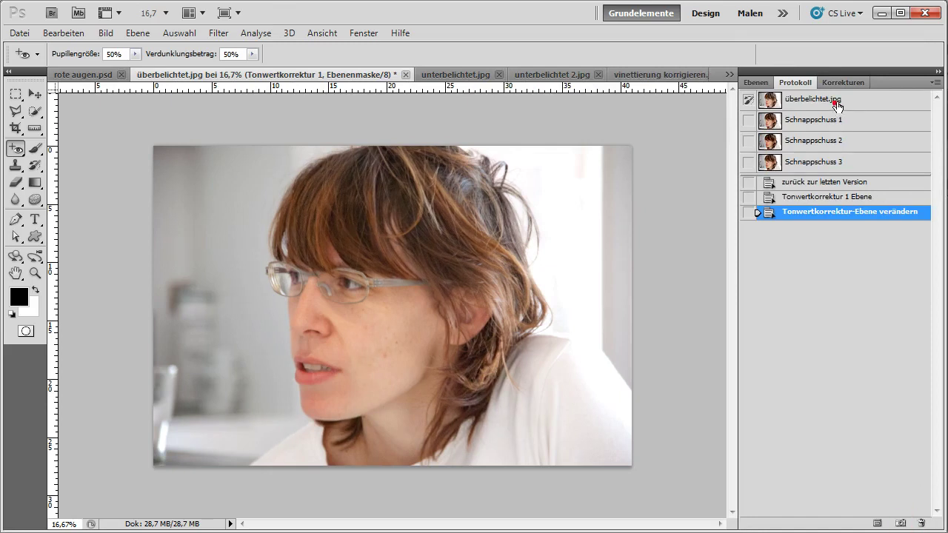
click(851, 165)
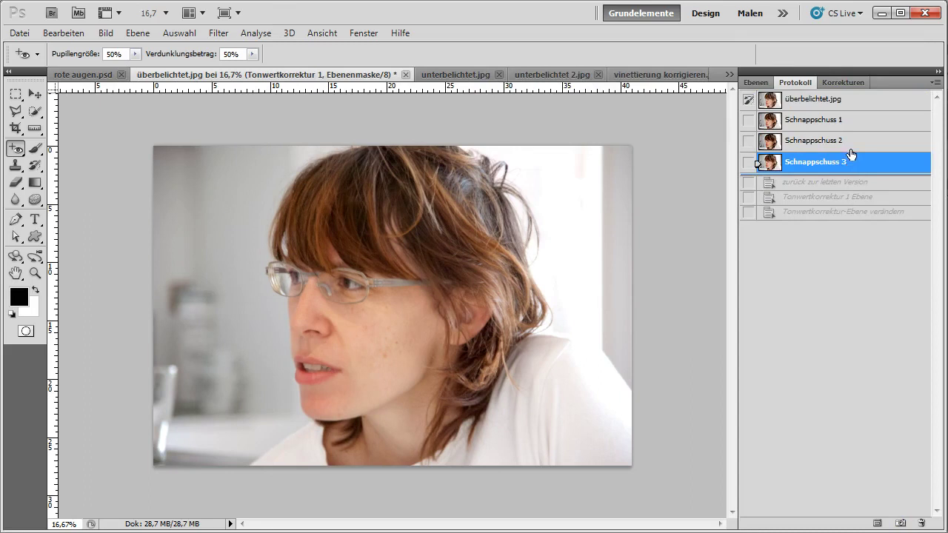
click(755, 82)
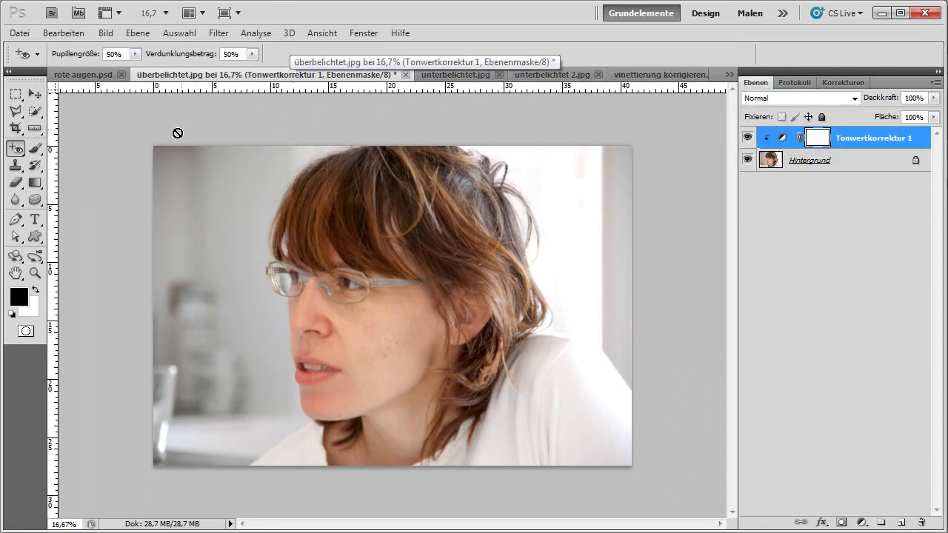
click(51, 12)
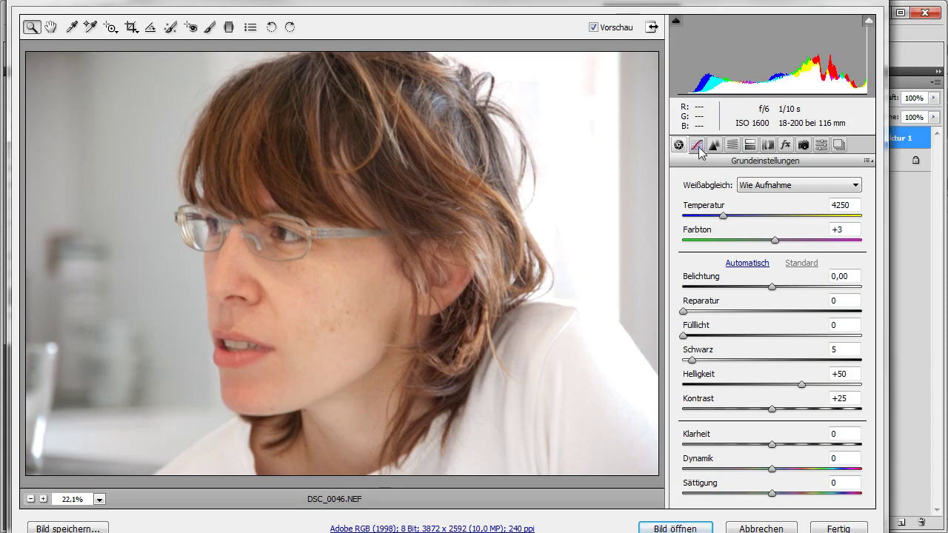
Step: Set DSC_0046.NEF's tone curve to Lichter +36, Helle Farbtöne -31, Tiefen -52 and apply
click(697, 146)
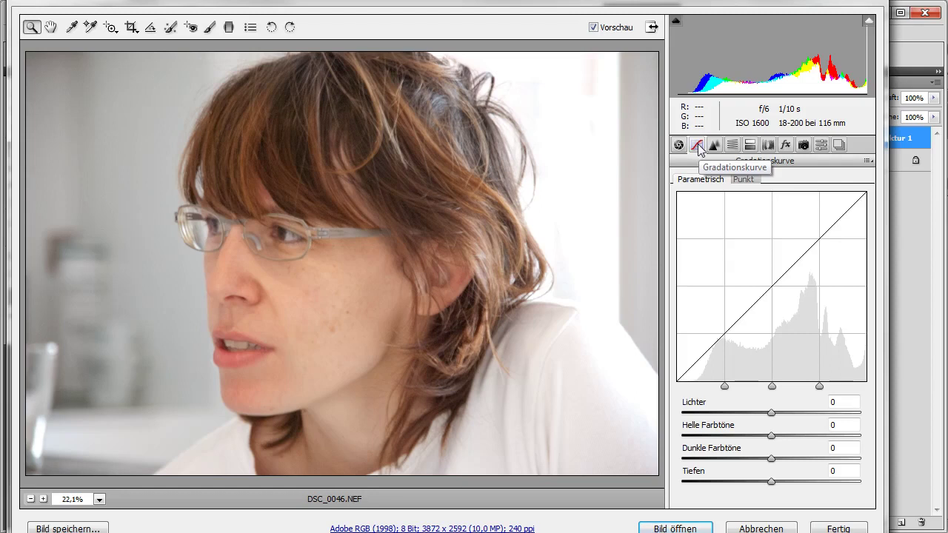
mouse_move(773, 410)
mouse_down()
mouse_move(807, 408)
mouse_move(759, 441)
mouse_move(737, 440)
mouse_up()
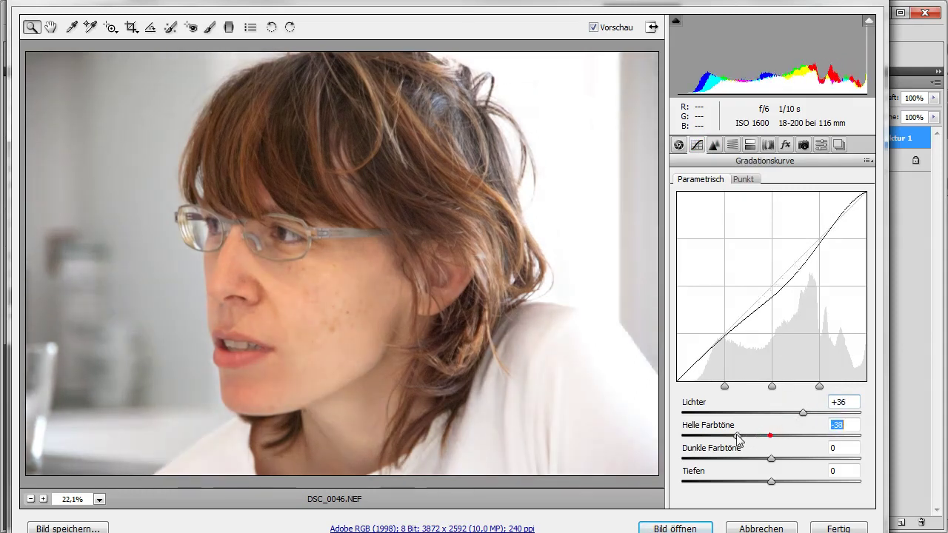
click(769, 468)
drag(769, 468, 746, 471)
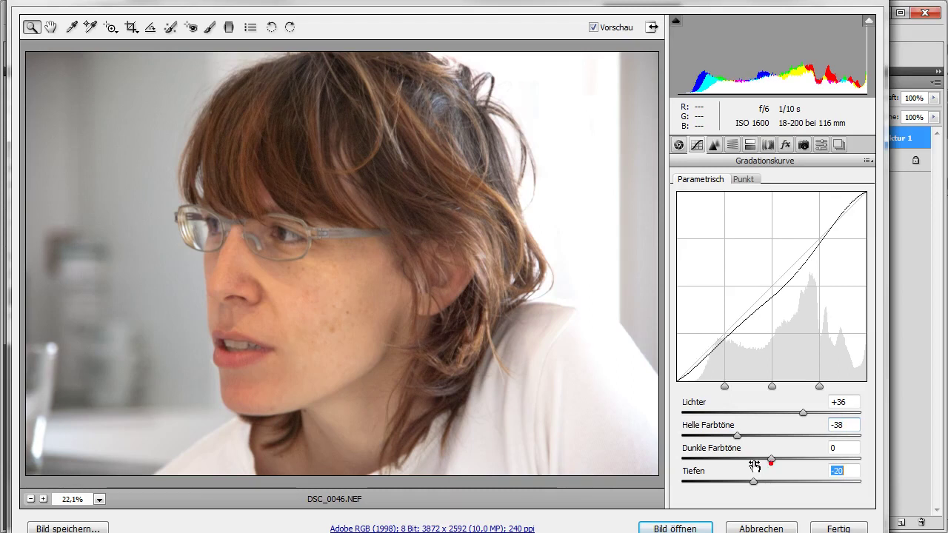
drag(741, 436, 748, 443)
drag(746, 481, 726, 483)
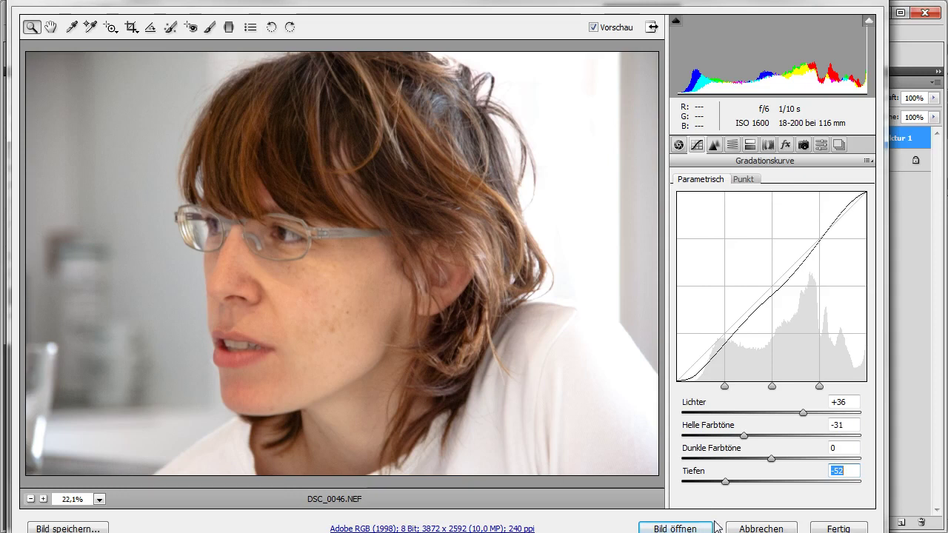
click(836, 529)
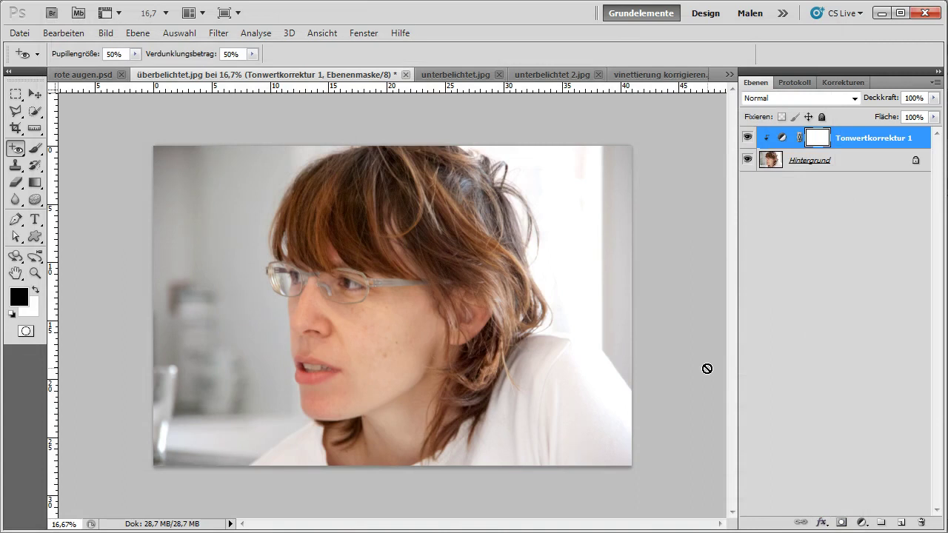
Step: Give unterbelichtet.jpg a Levels layer with white point 125, then show unterbelichtet 2.jpg
click(470, 75)
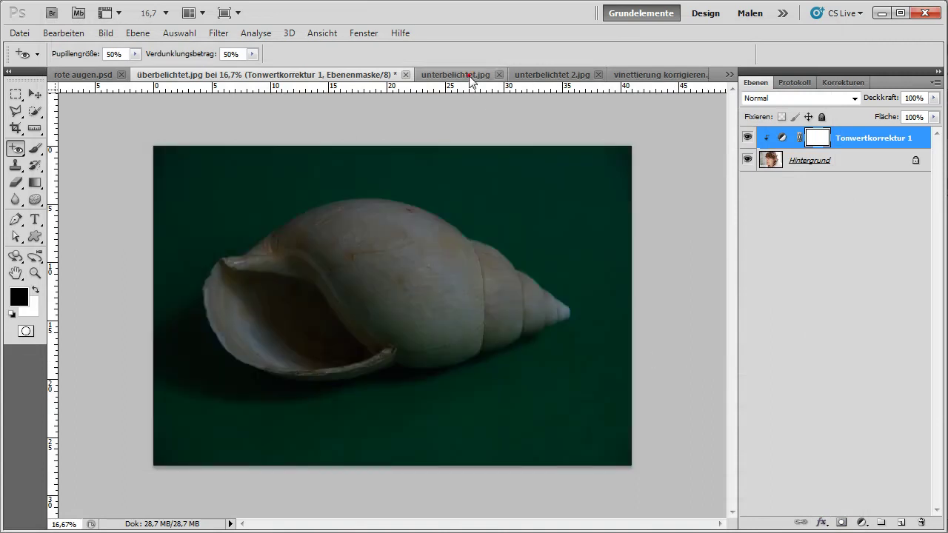
click(844, 82)
click(853, 129)
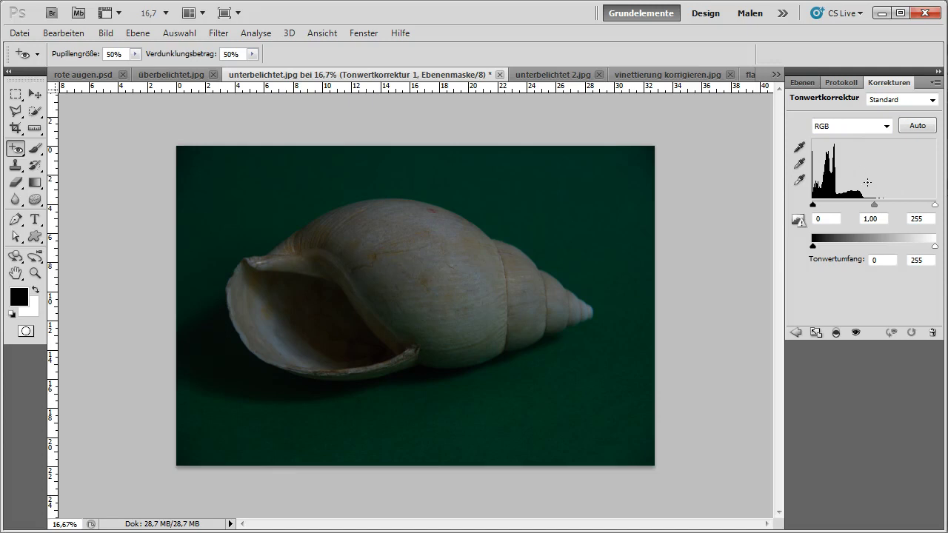
drag(935, 204, 873, 202)
drag(872, 208, 837, 206)
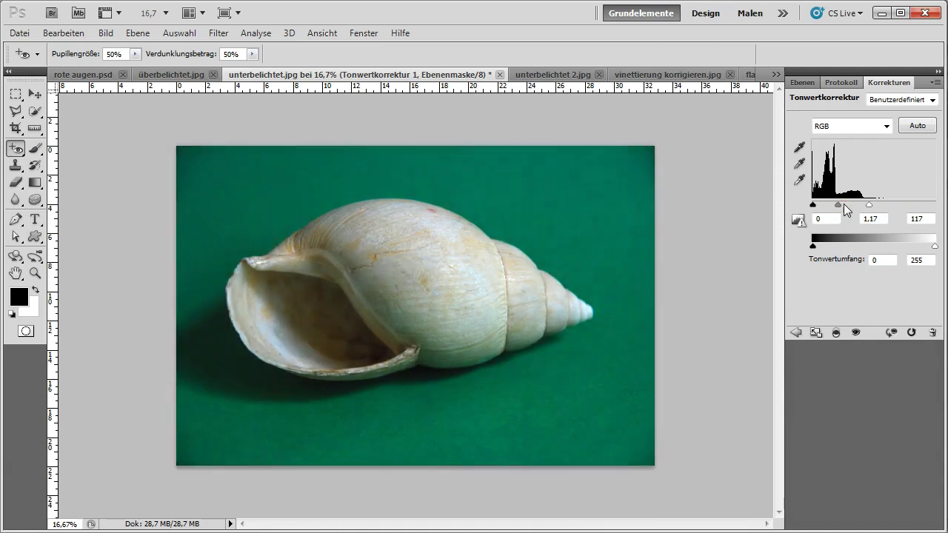
drag(871, 206, 845, 207)
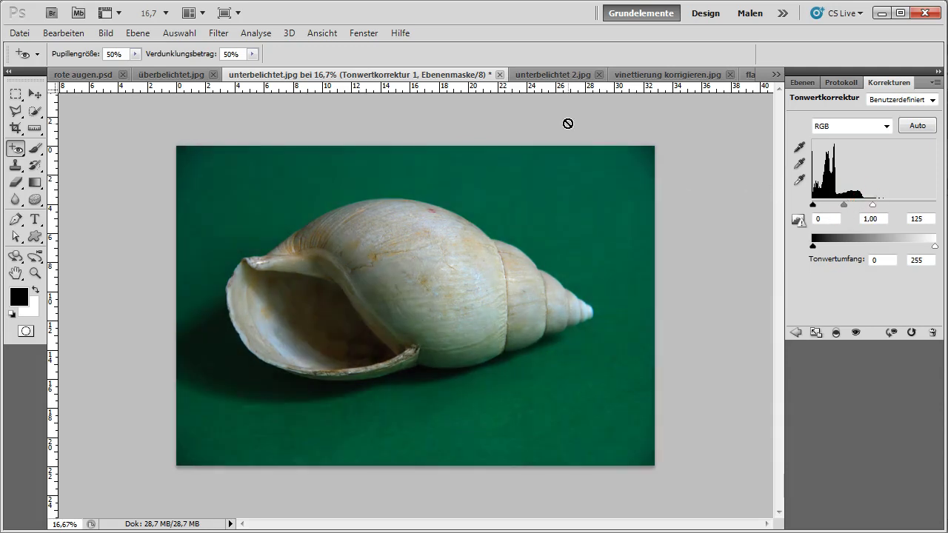
click(559, 76)
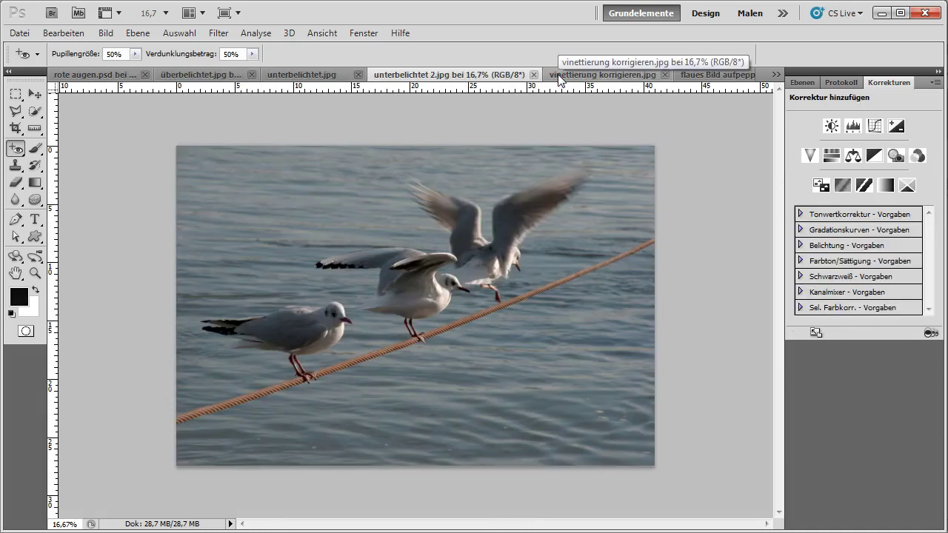
Step: Add a Levels layer to the seagull photo with white point 189 and gamma 0.86
click(853, 126)
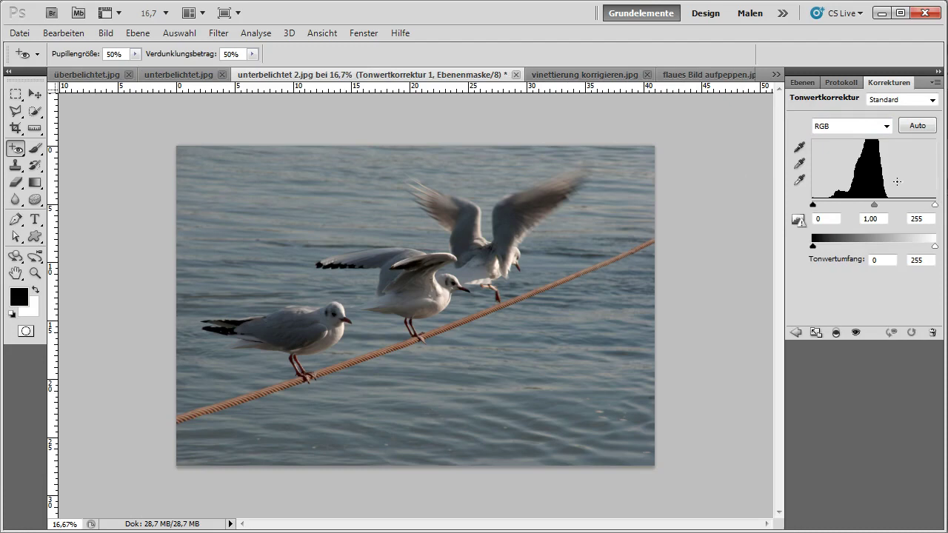
drag(936, 206, 903, 208)
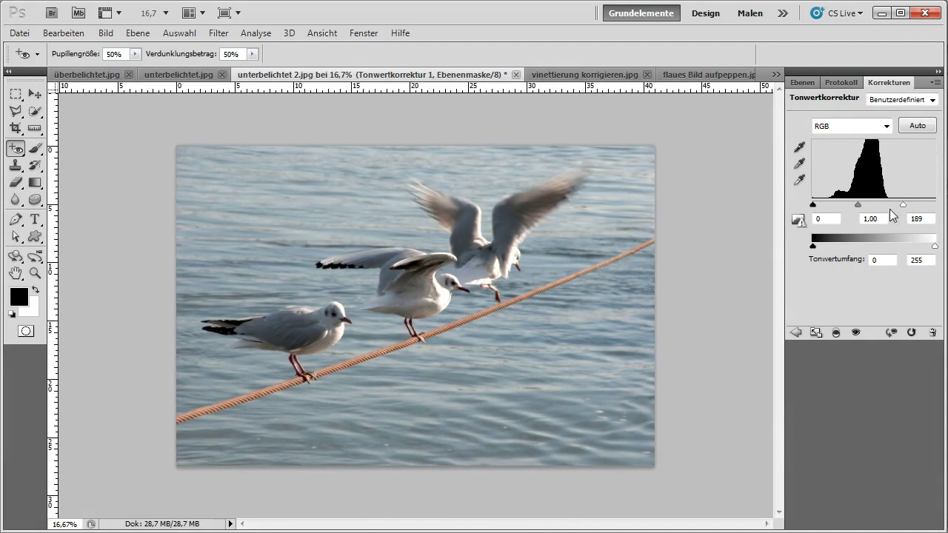
drag(862, 204, 815, 206)
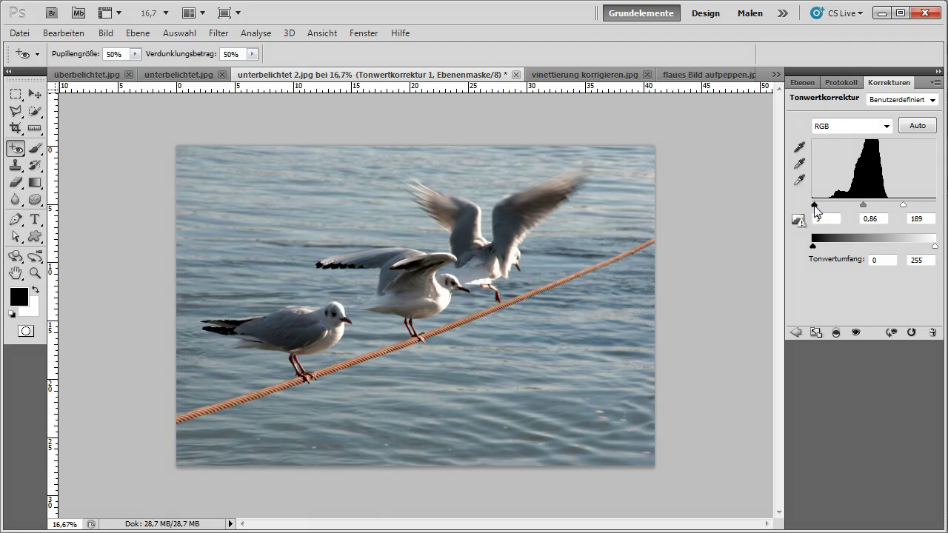
Step: Snapshot the seagull result, compare with the original, then show vinettierung korrigieren.jpg
click(838, 80)
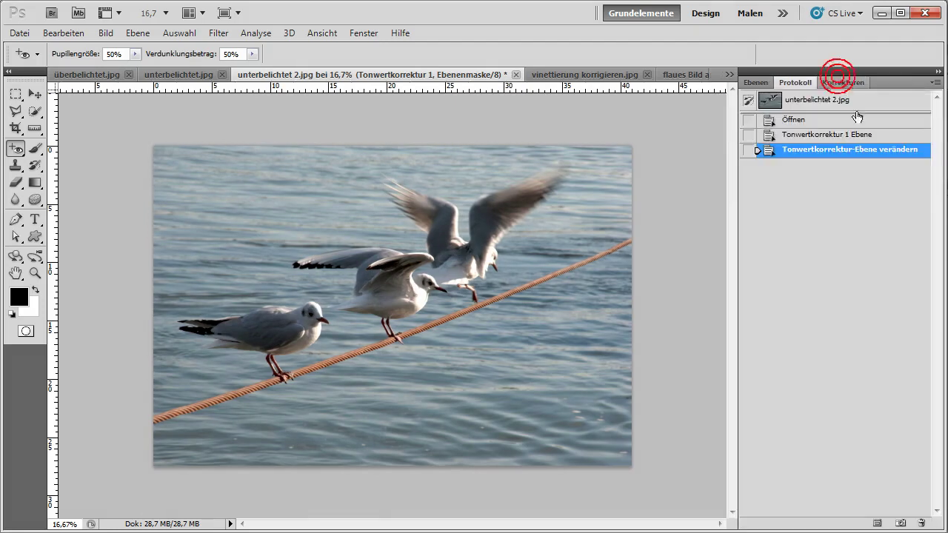
click(904, 522)
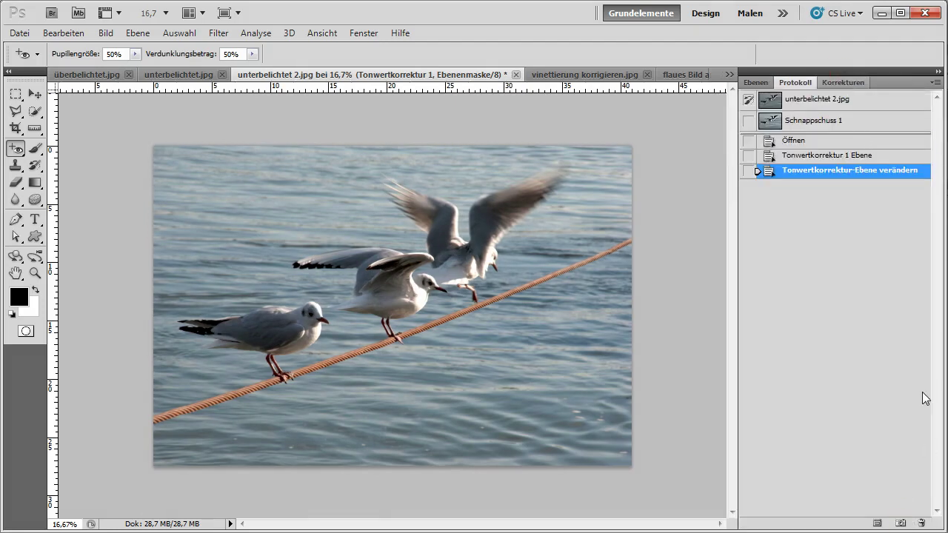
click(845, 106)
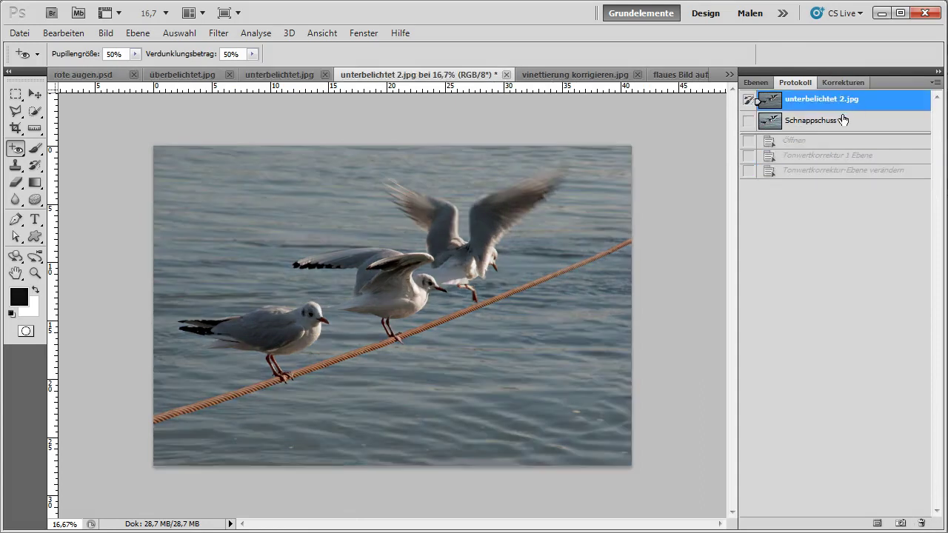
click(850, 128)
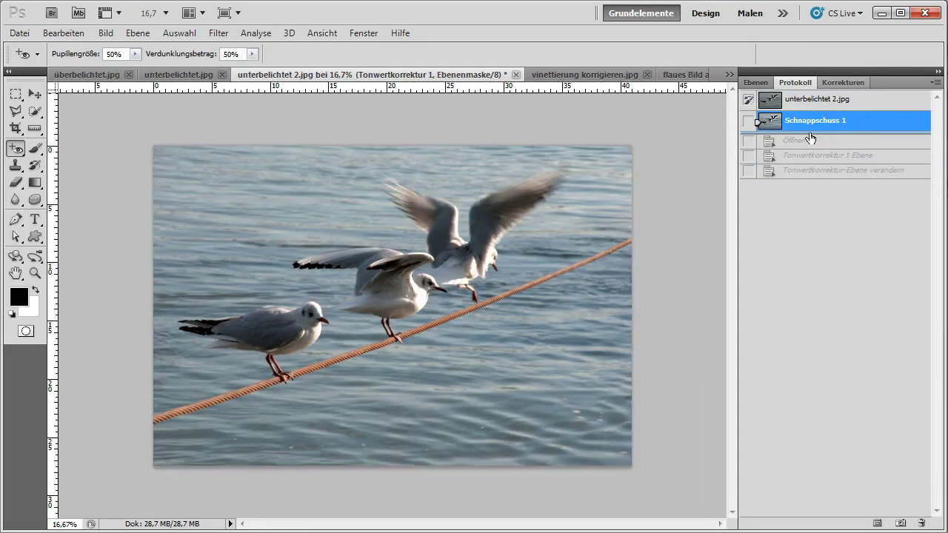
click(612, 77)
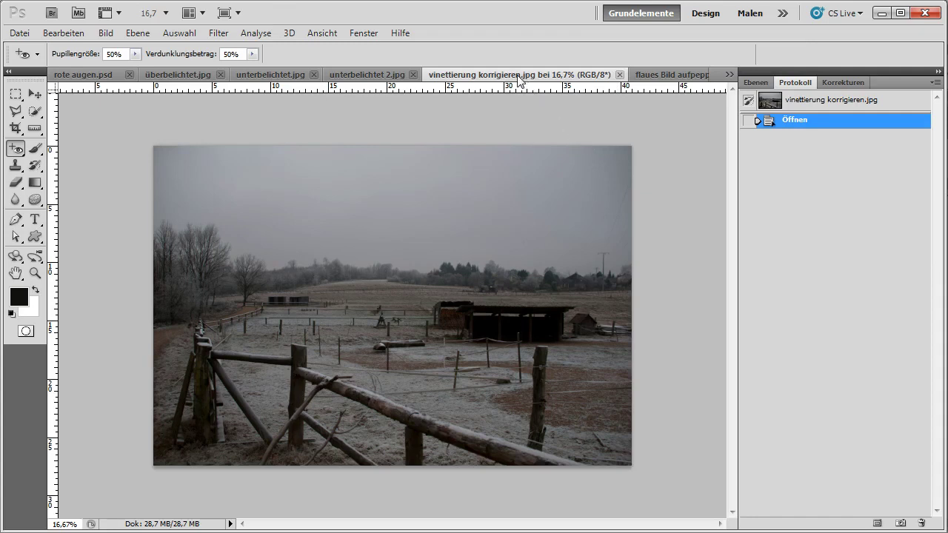
Step: Apply Objektivkorrektur with automatic Vignettierung removal to the landscape
click(219, 34)
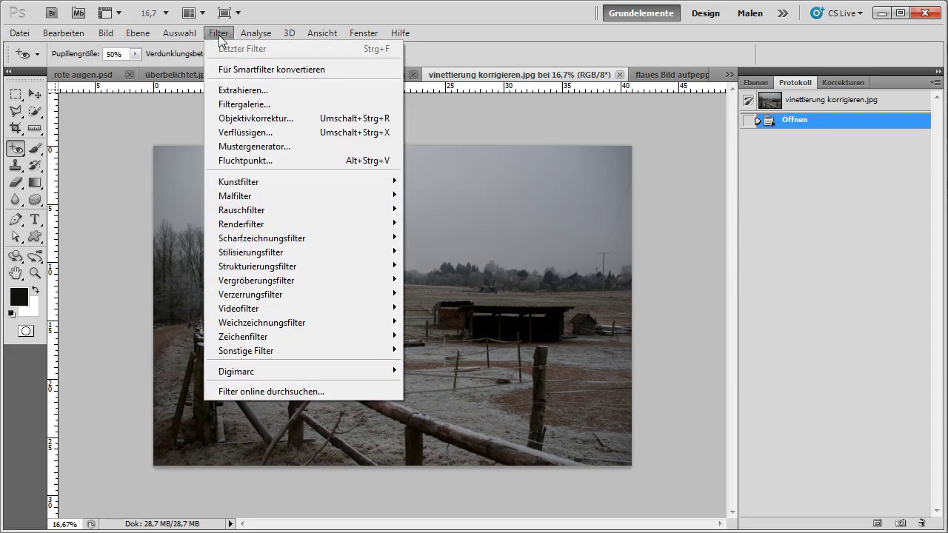
click(248, 119)
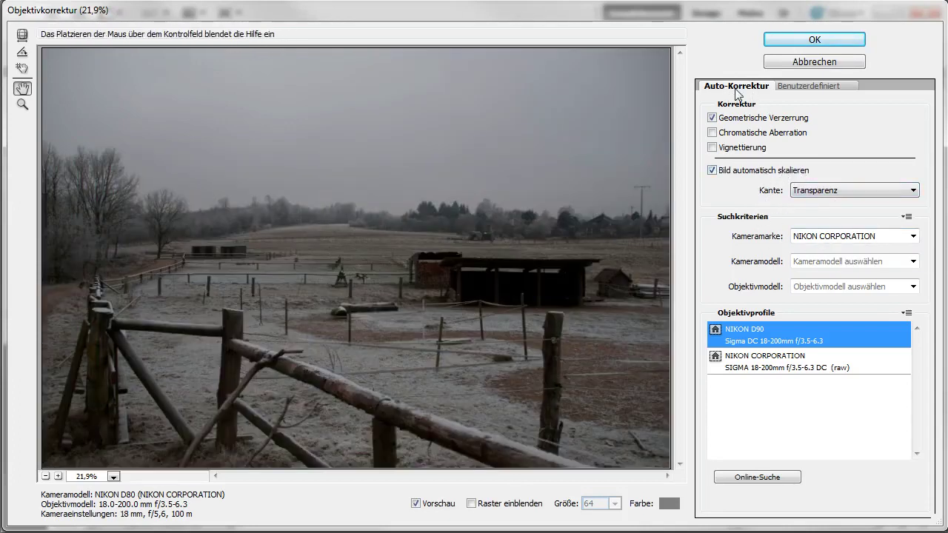
click(796, 88)
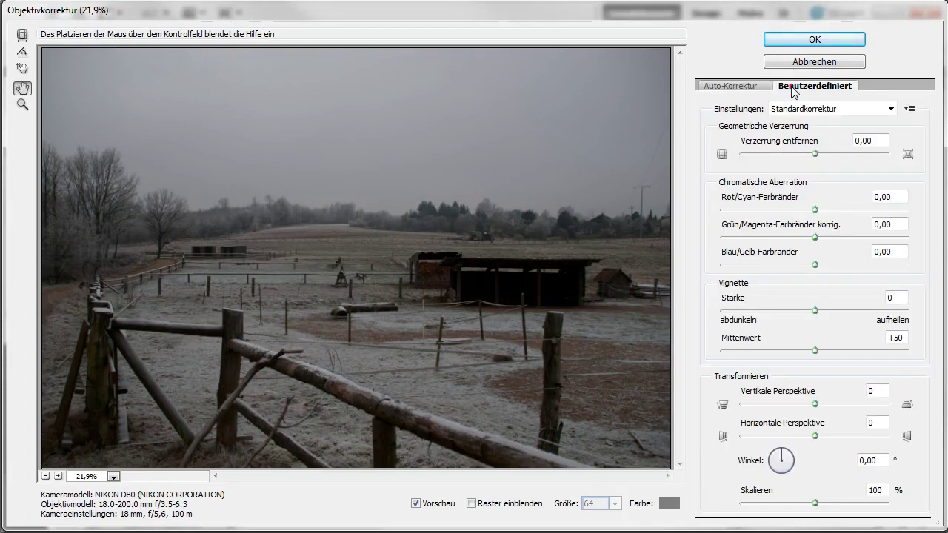
click(741, 87)
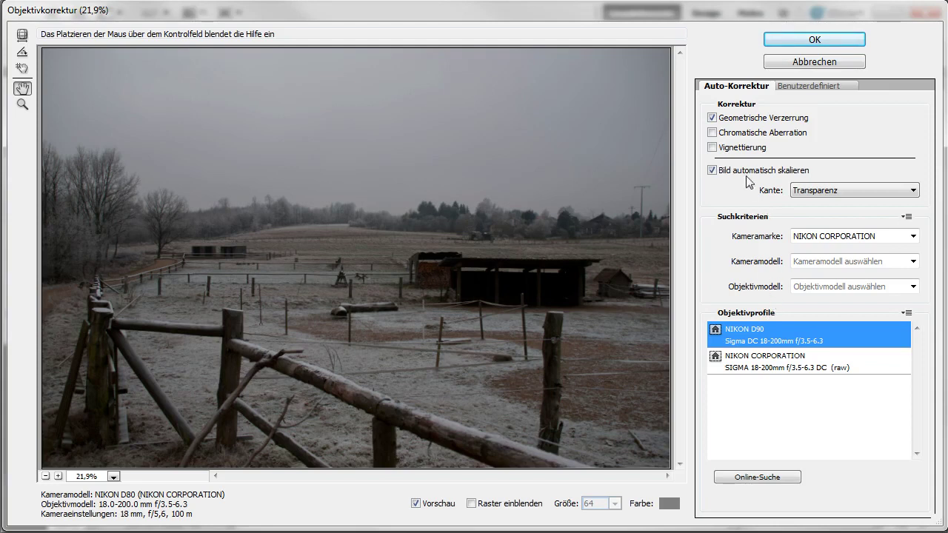
click(712, 148)
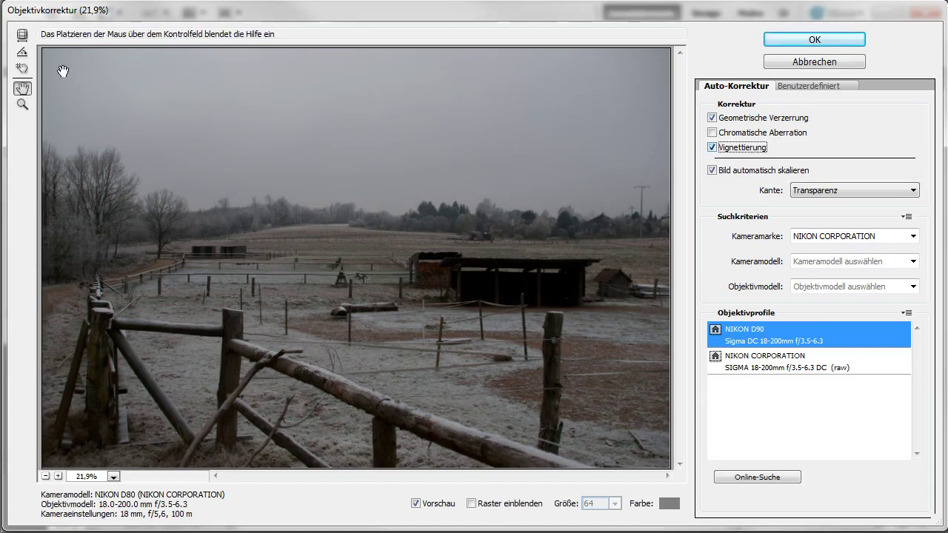
click(712, 148)
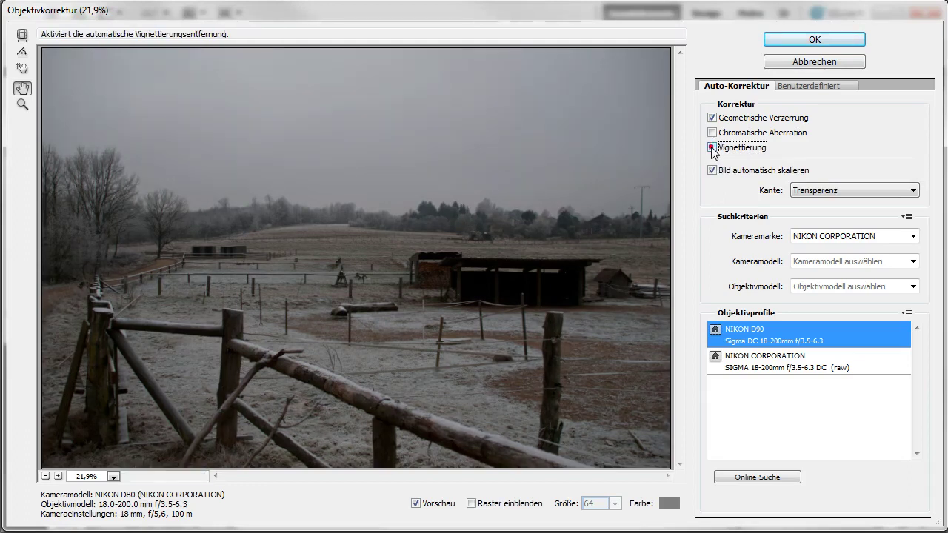
click(712, 148)
click(713, 148)
click(771, 35)
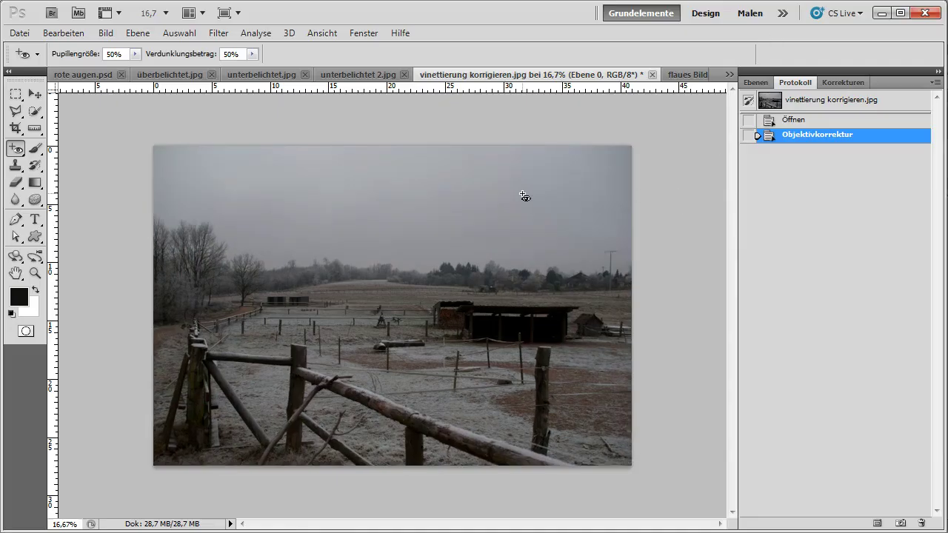
Step: Snapshot the lens-corrected landscape, compare with the original, then show flaues Bild aufpeppen.jpg
click(900, 523)
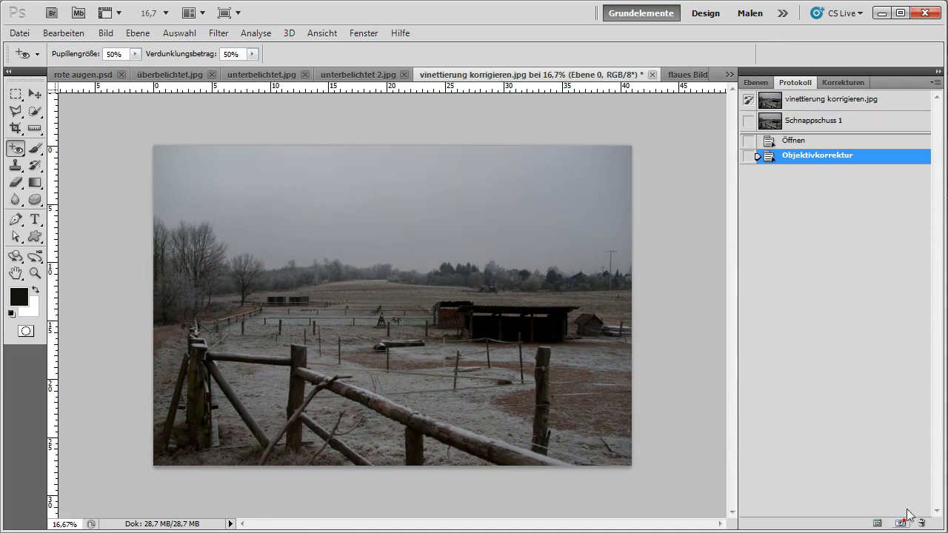
click(806, 102)
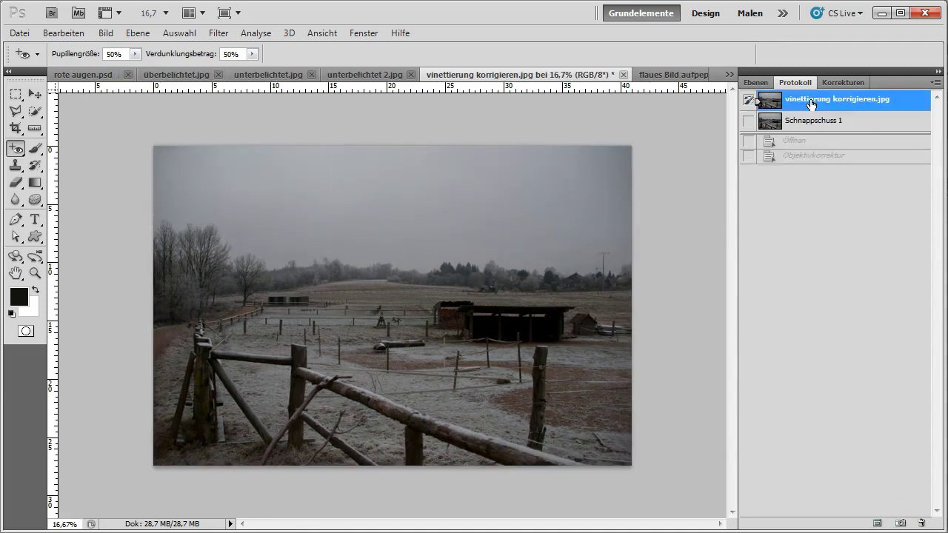
click(826, 130)
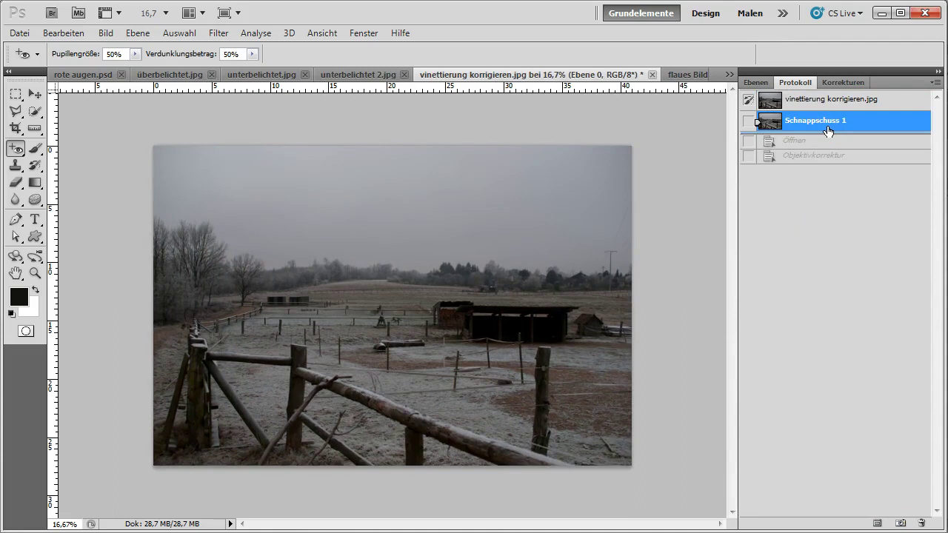
click(688, 75)
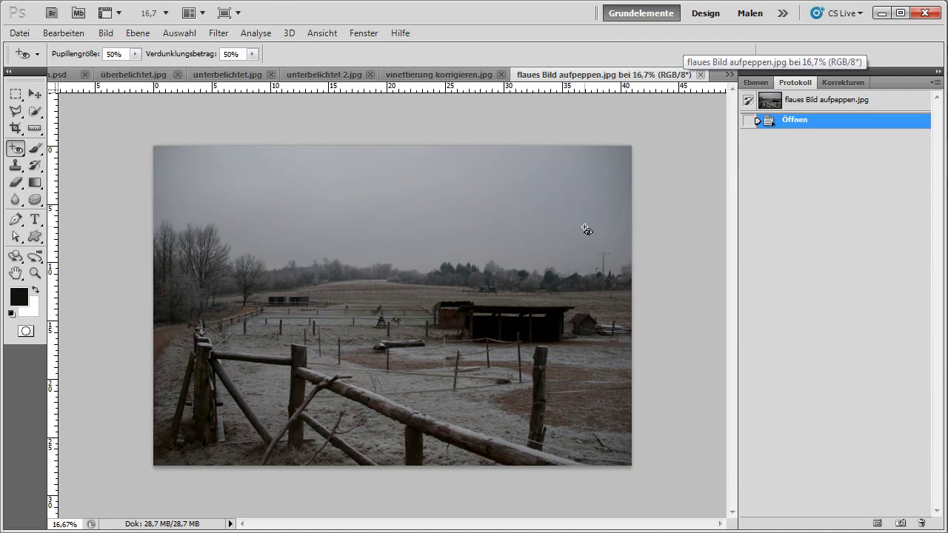
Step: Add a Gradationskurven layer with an S-curve mapping input 45 to 25 and 208 to 224
click(855, 82)
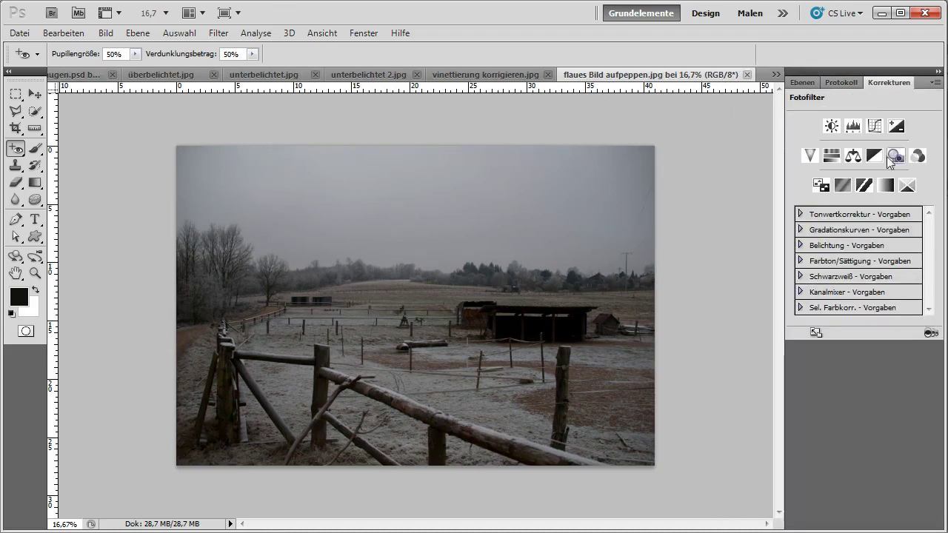
click(874, 128)
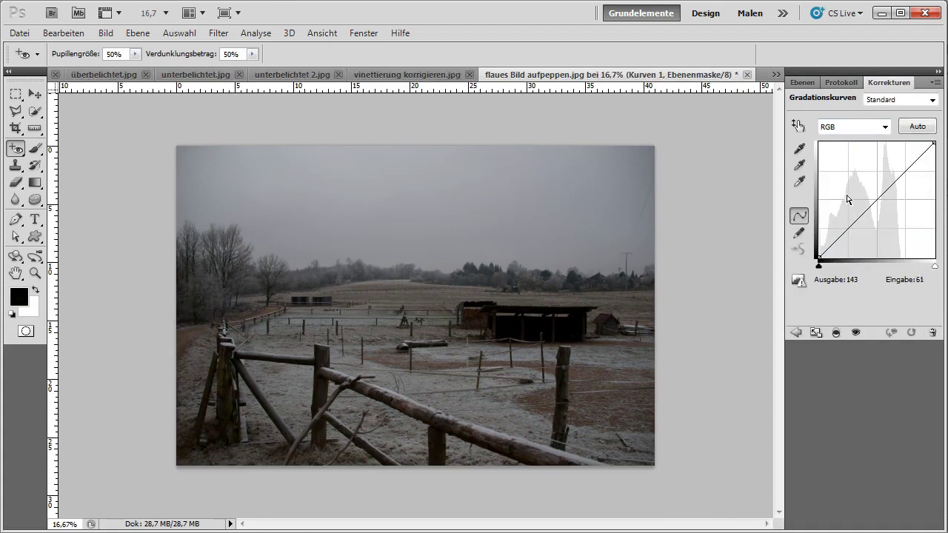
click(833, 244)
drag(833, 243, 834, 244)
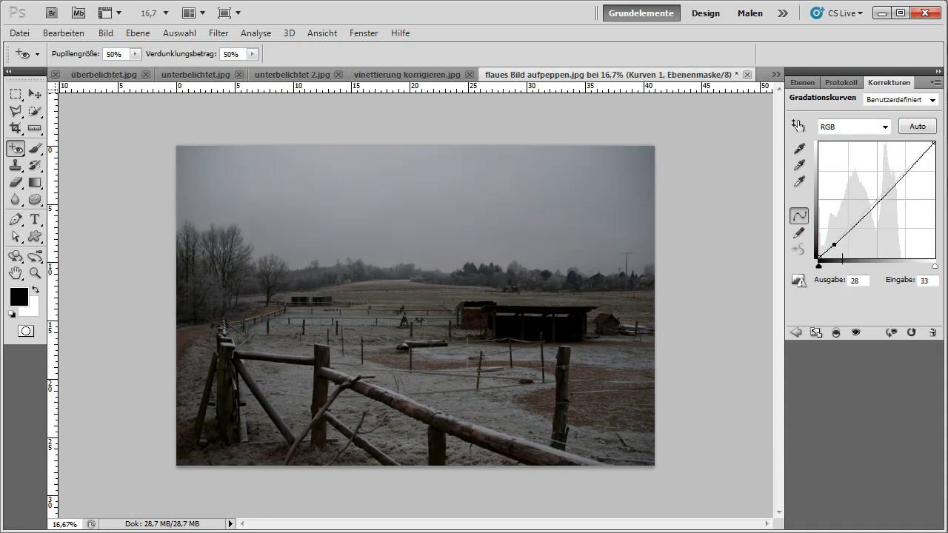
click(912, 165)
drag(912, 165, 912, 157)
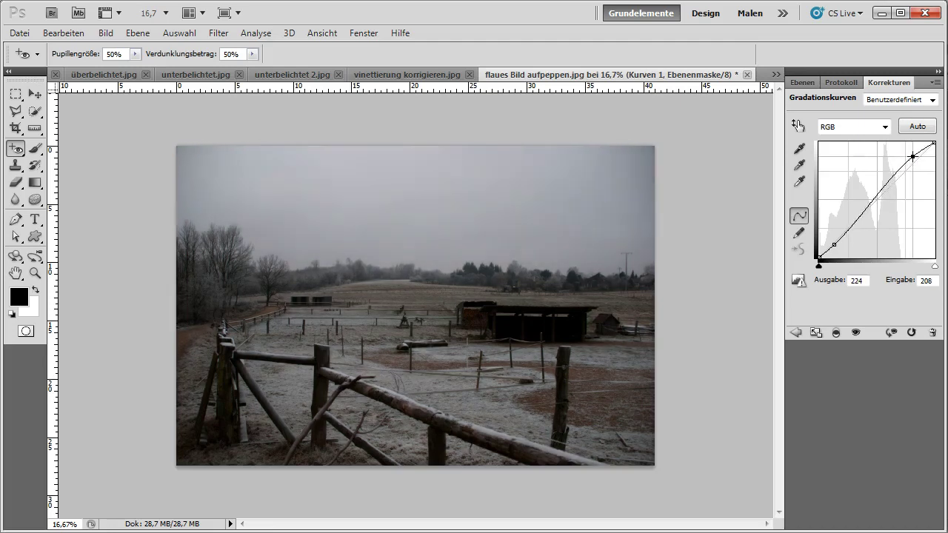
drag(837, 243, 843, 245)
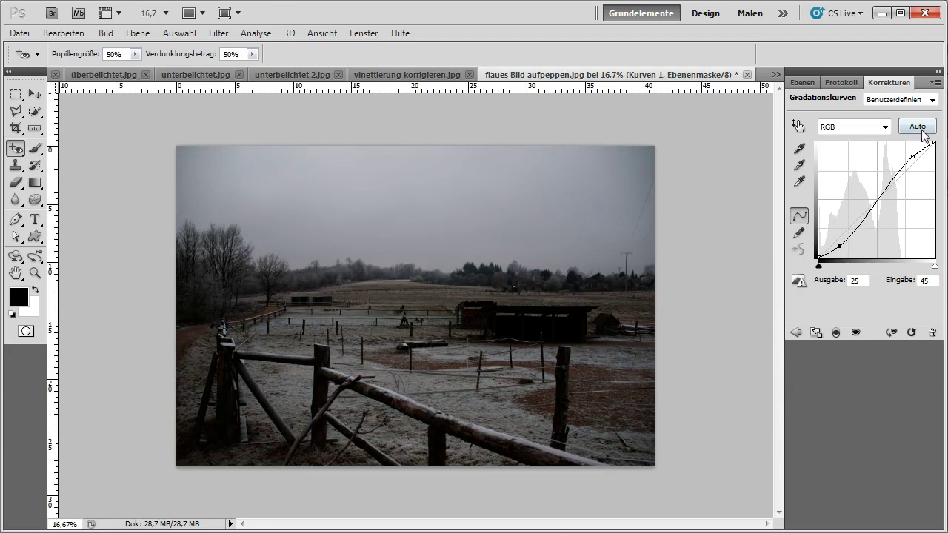
Step: Try Auto and white-point eyedropper curve corrections, resetting the curve to Standard after each
click(919, 127)
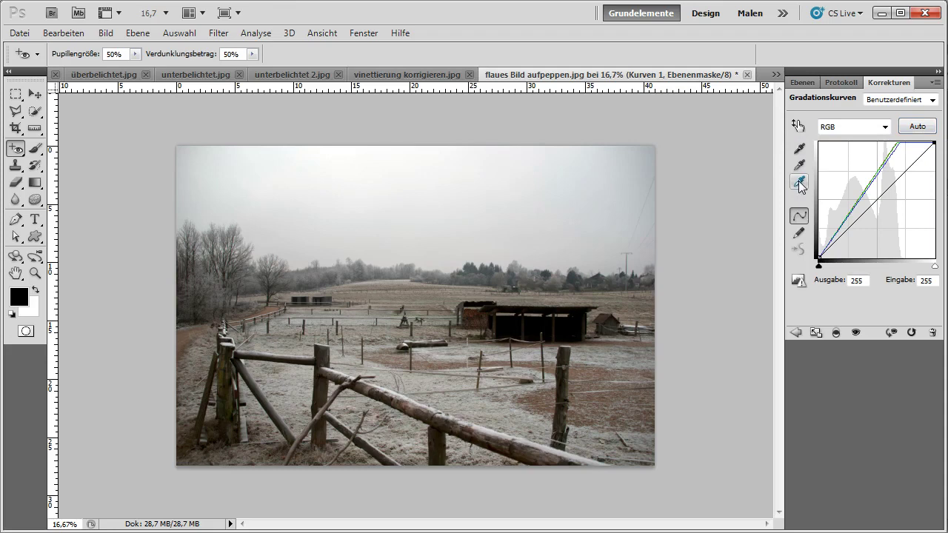
click(910, 333)
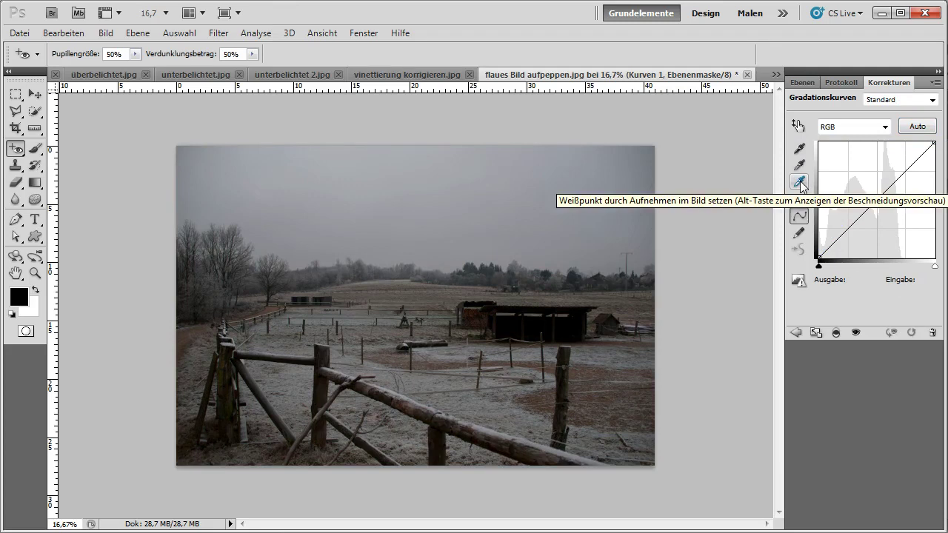
click(800, 181)
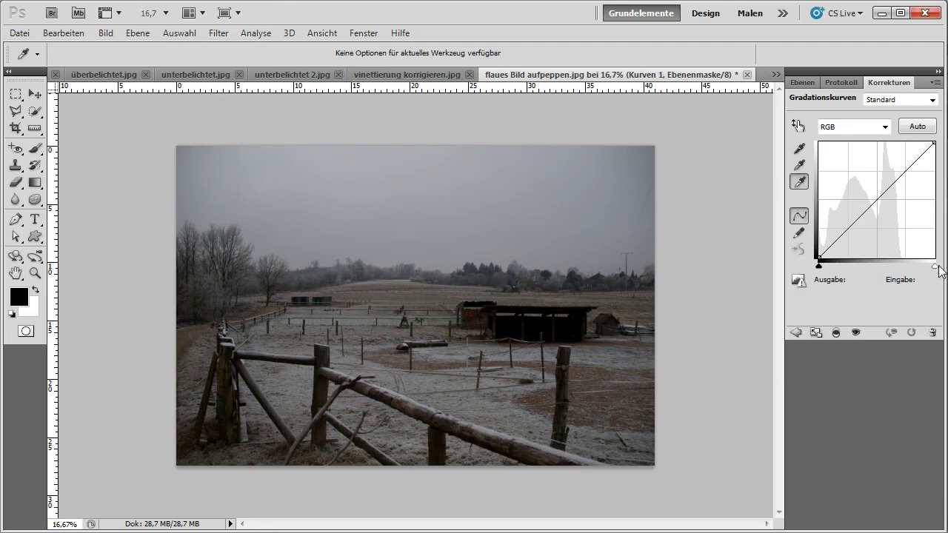
drag(938, 267, 910, 271)
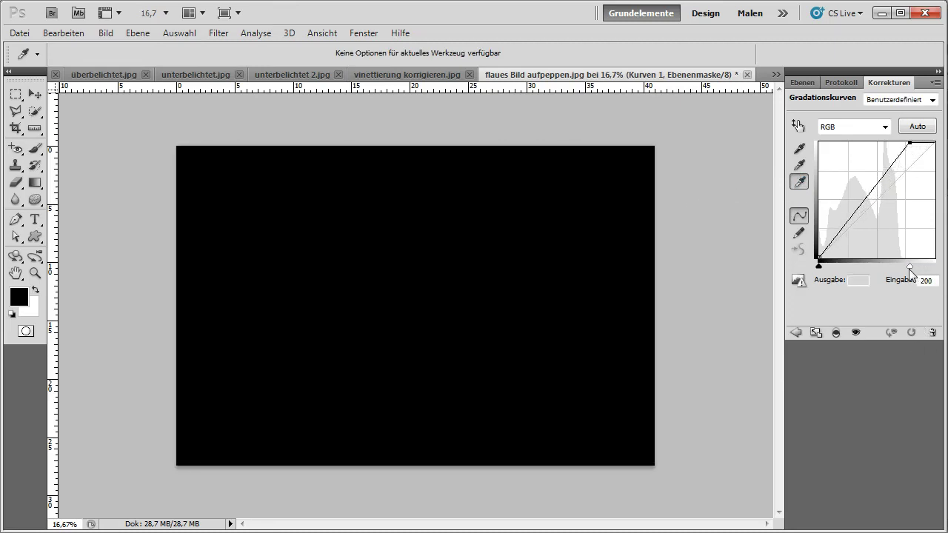
drag(910, 271, 916, 269)
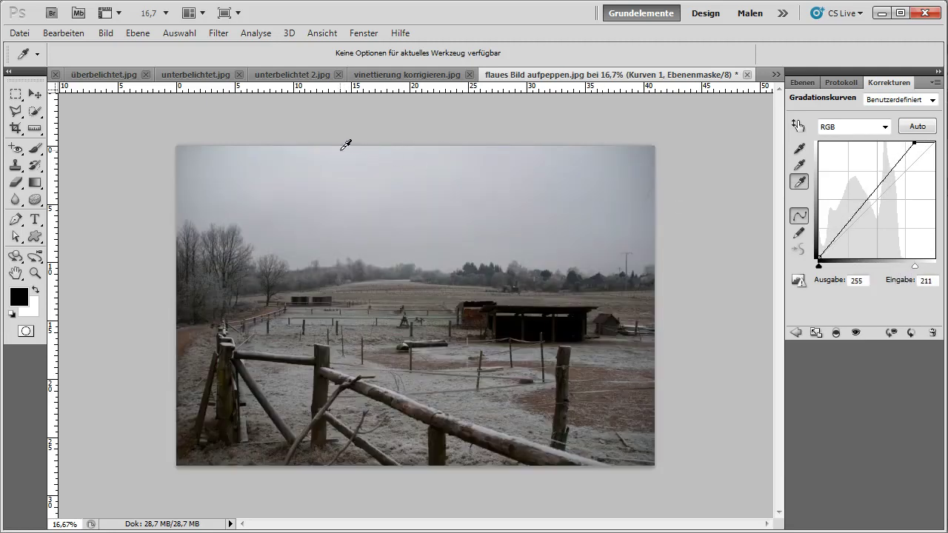
click(341, 148)
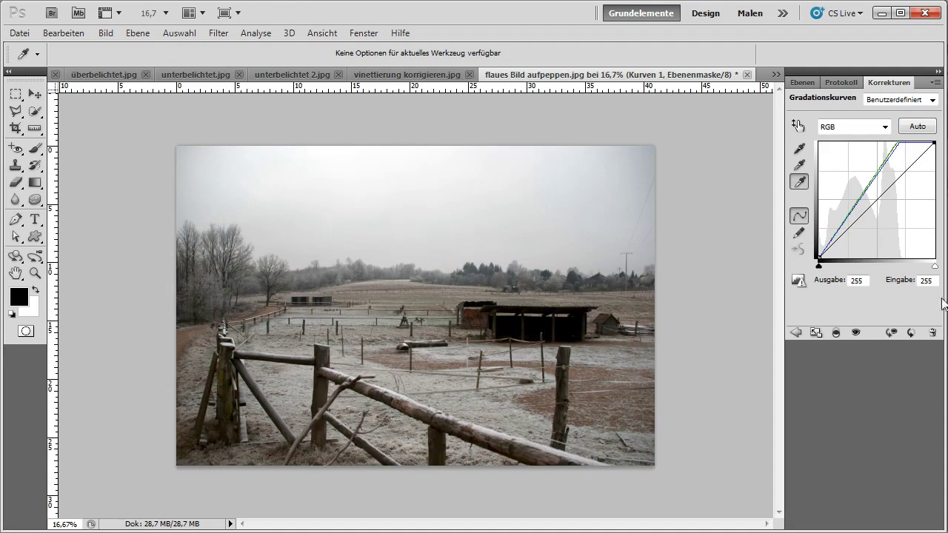
click(913, 335)
click(799, 126)
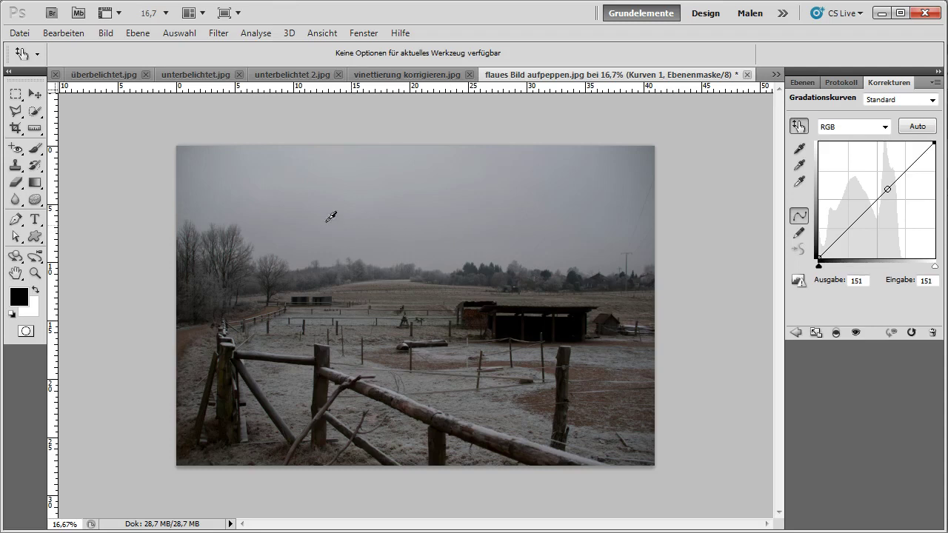
Step: Drag in the image with the targeted adjustment tool to darken the sky, brighten midtones and lift shadows
mouse_move(288, 196)
mouse_down()
mouse_move(287, 217)
mouse_move(291, 194)
mouse_up()
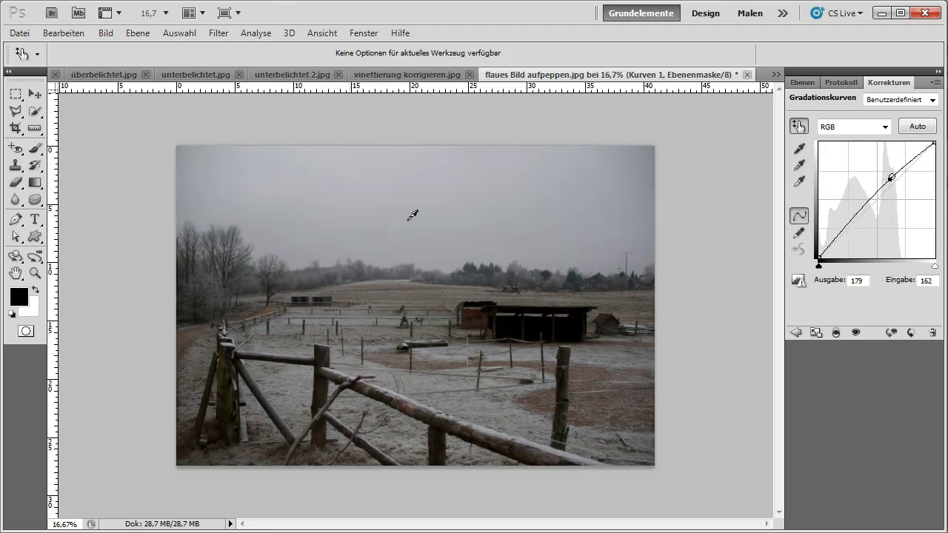
drag(605, 344, 600, 351)
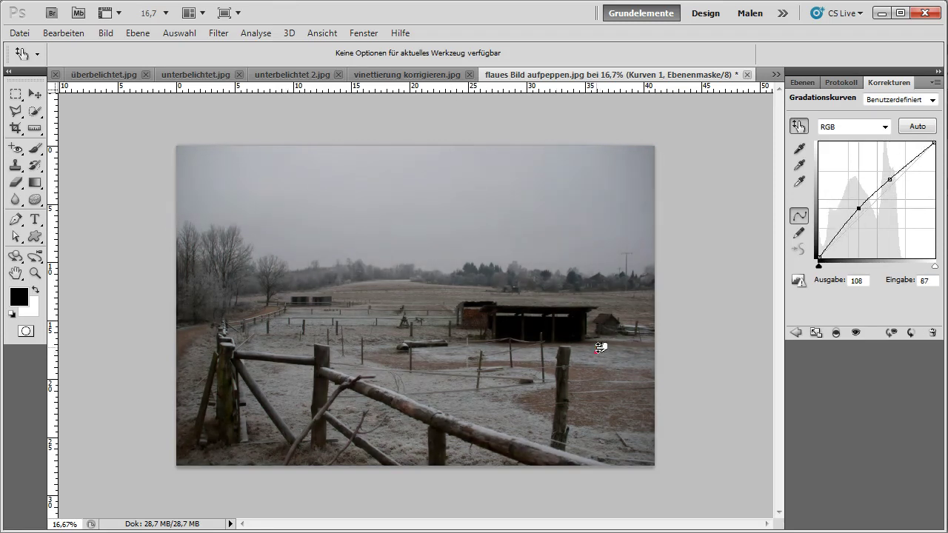
drag(606, 288, 610, 280)
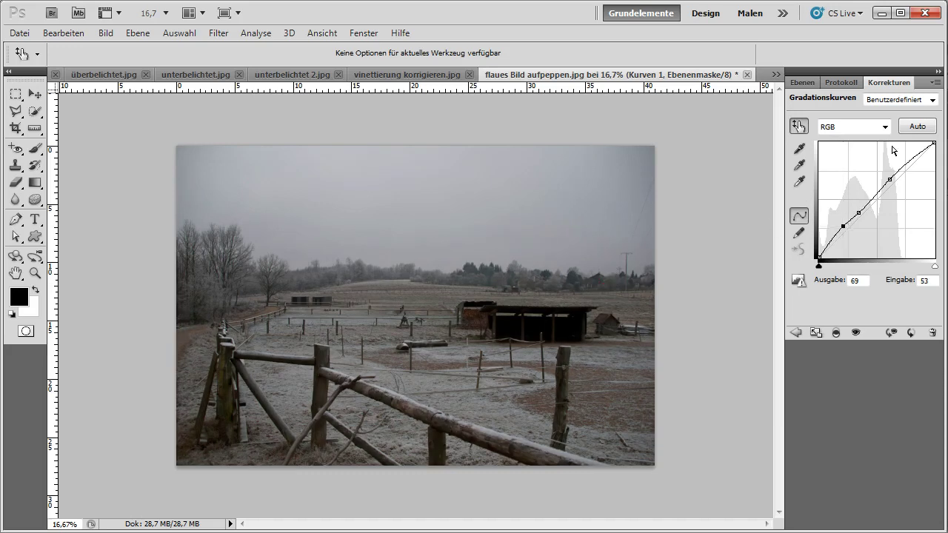
Step: Reset the curve to straight, then set the white point by sampling the bright sky
click(911, 332)
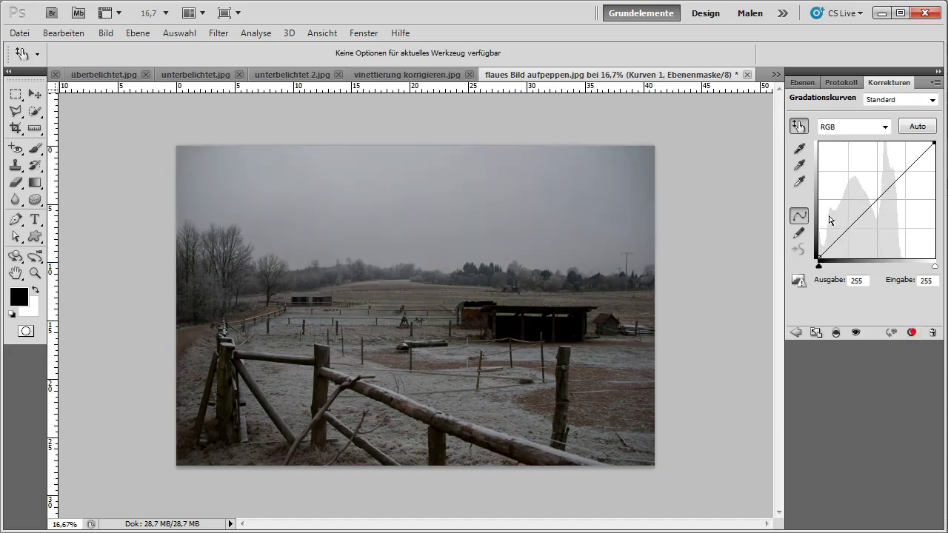
click(799, 181)
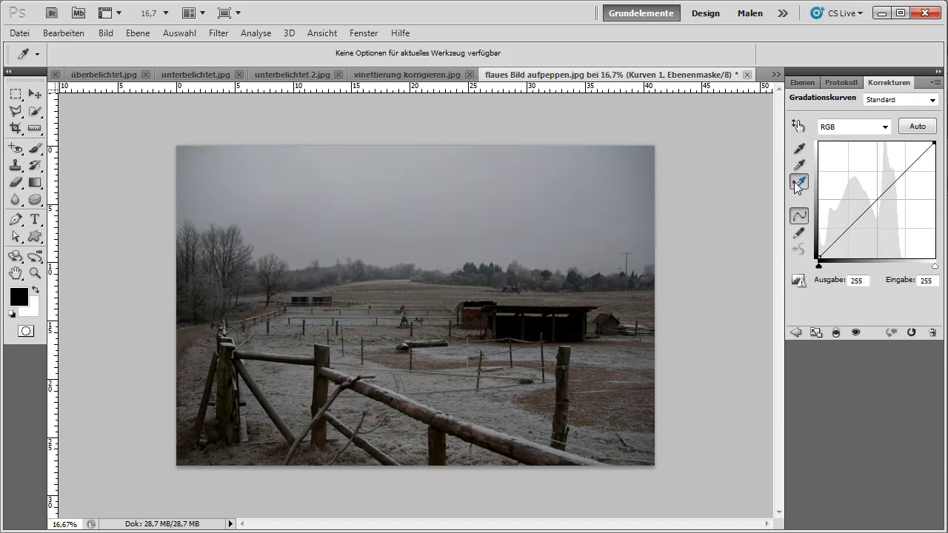
click(355, 147)
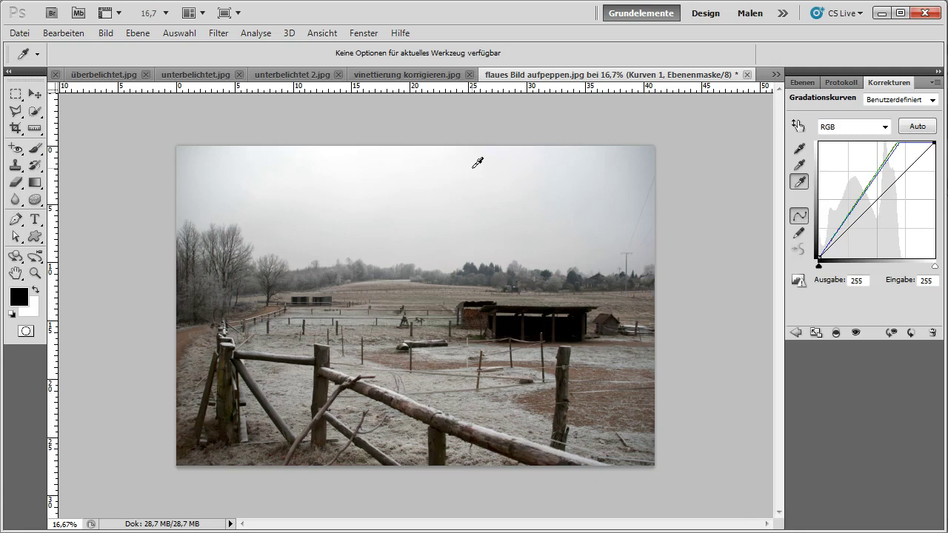
Step: Create Schnappschuss 1 in the Protokoll panel, compare it with the original state, then reapply it
click(848, 81)
click(897, 525)
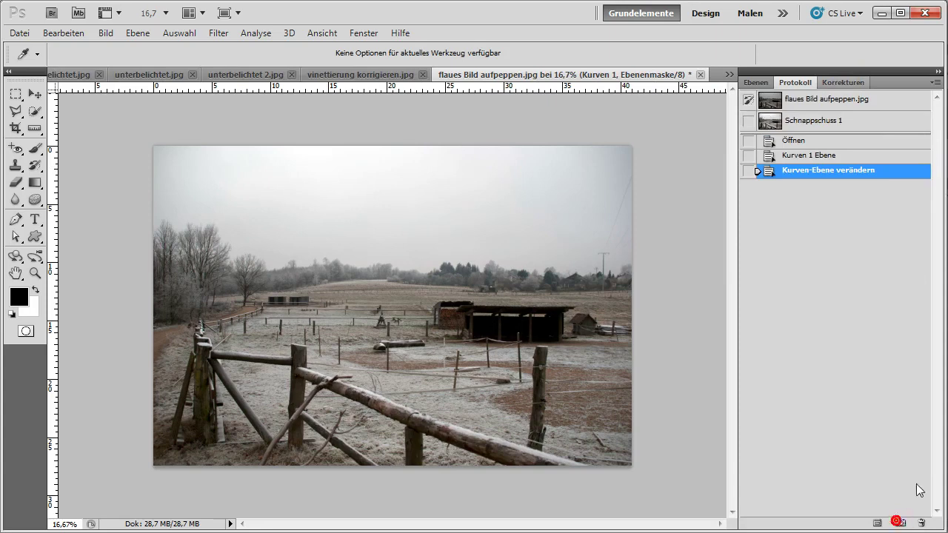
click(824, 104)
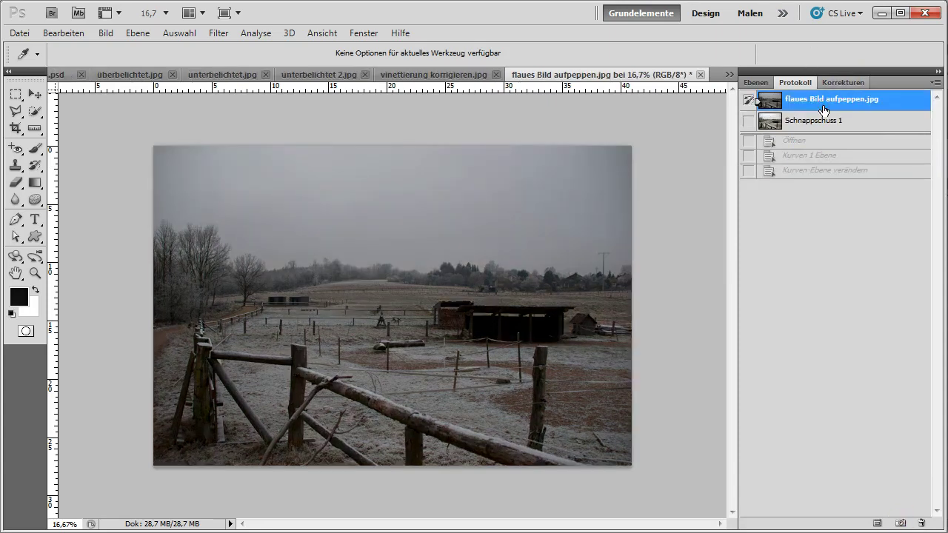
click(842, 120)
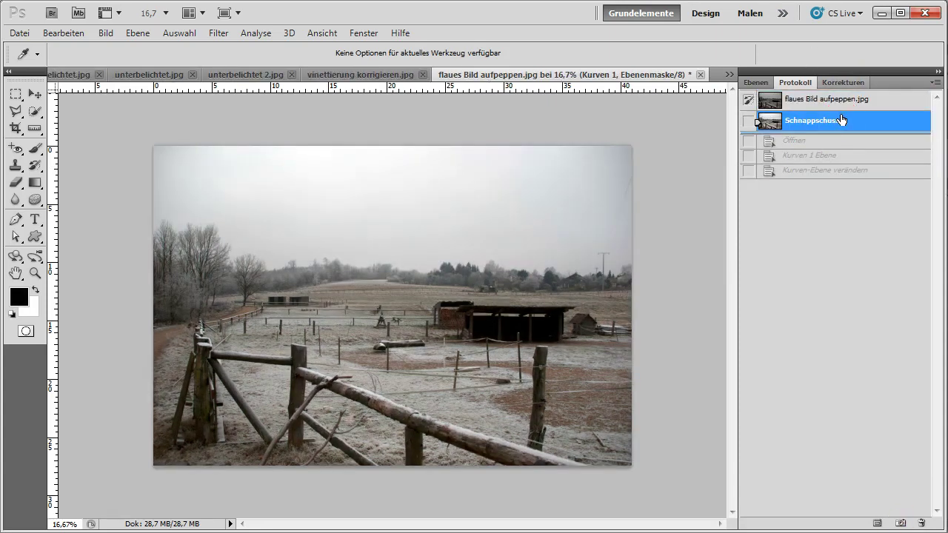